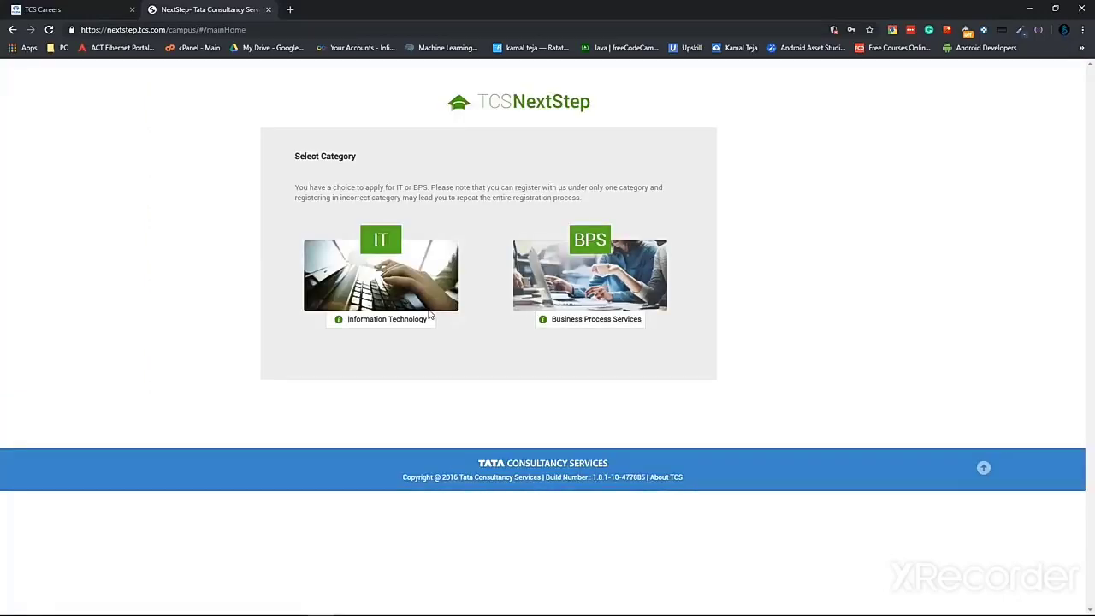
Choose the IT – Information Technology category tile to start registration
{"action": "left_click", "coordinate": [383, 248]}
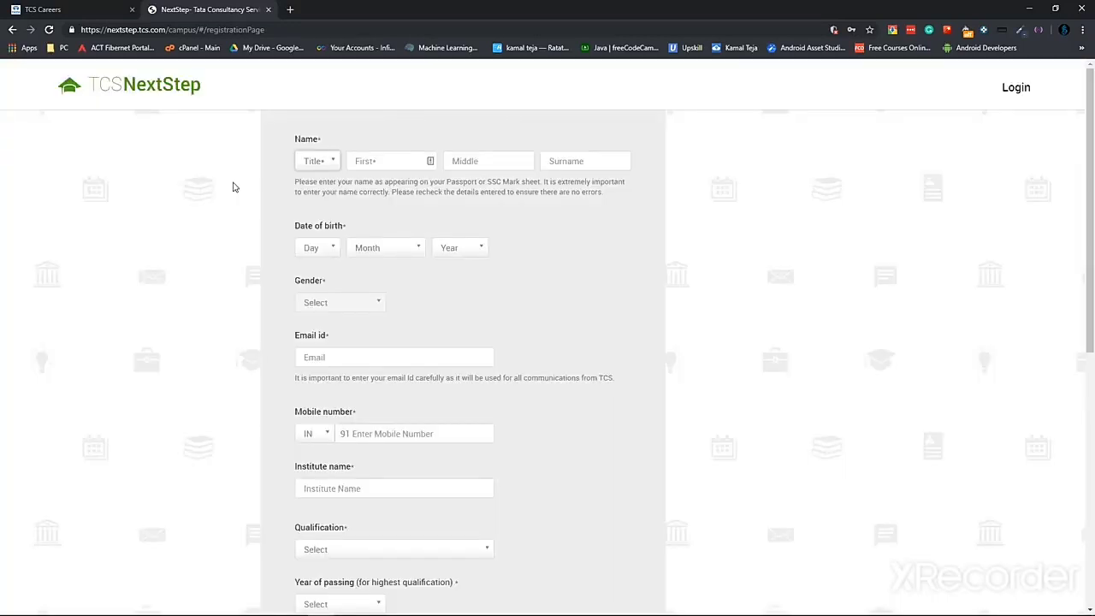
Enter title Mr., the applicant's first, middle and last names, and date of birth
{"action": "left_click", "coordinate": [317, 161]}
{"action": "left_click", "coordinate": [310, 178]}
{"action": "left_click", "coordinate": [386, 161]}
{"action": "left_click", "coordinate": [489, 161]}
{"action": "left_click", "coordinate": [585, 161]}
{"action": "left_click", "coordinate": [317, 248]}
{"action": "left_click", "coordinate": [312, 312]}
{"action": "left_click", "coordinate": [377, 356]}
{"action": "left_click", "coordinate": [460, 247]}
{"action": "left_click", "coordinate": [454, 346]}
Fill in the applicant's email, mobile number and institute name from the suggestions
{"action": "left_click", "coordinate": [378, 357]}
{"action": "left_click", "coordinate": [363, 372]}
{"action": "left_click", "coordinate": [358, 434]}
{"action": "type", "text": "9948288"}
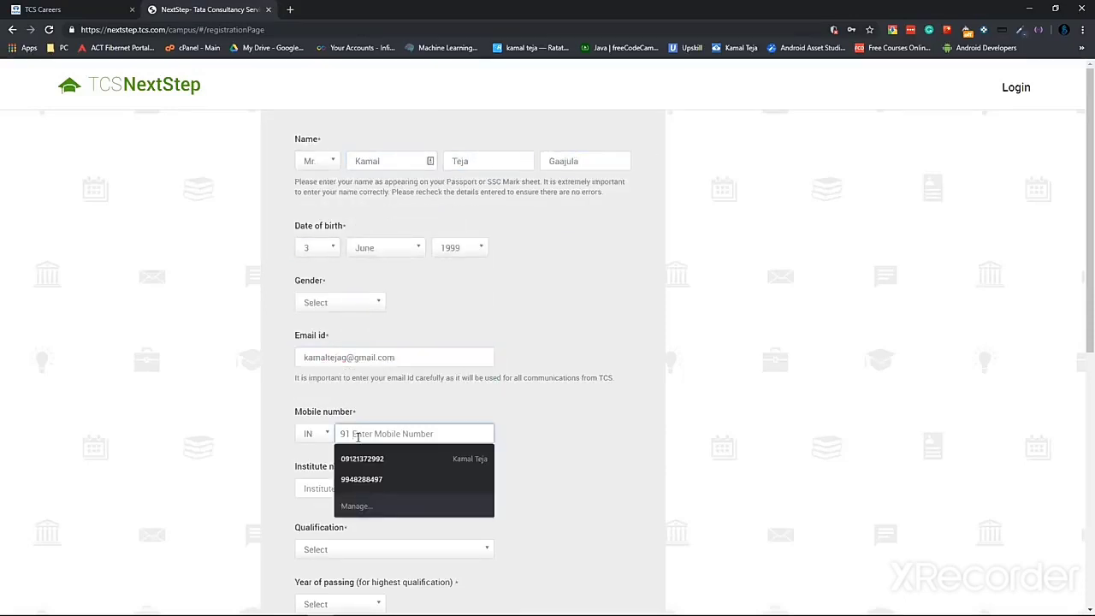
{"action": "key", "text": "BackSpace"}
{"action": "key", "text": "BackSpace"}
{"action": "key", "text": "BackSpace"}
{"action": "key", "text": "BackSpace"}
{"action": "key", "text": "BackSpace"}
{"action": "key", "text": "BackSpace"}
{"action": "key", "text": "BackSpace"}
{"action": "left_click", "coordinate": [393, 488]}
{"action": "type", "text": "Kommuri"}
{"action": "left_click", "coordinate": [391, 506]}
Set qualification BACHELOR OF TECHNOLOGY, passing year 2020 and test location HYDERABAD
{"action": "scroll", "coordinate": [391, 506], "scroll_direction": "down", "scroll_amount": 4}
{"action": "left_click", "coordinate": [394, 207]}
{"action": "scroll", "coordinate": [368, 338], "scroll_direction": "down", "scroll_amount": 2}
{"action": "scroll", "coordinate": [389, 184], "scroll_direction": "down", "scroll_amount": 2}
{"action": "left_click", "coordinate": [353, 192]}
{"action": "left_click", "coordinate": [457, 93]}
{"action": "scroll", "coordinate": [486, 140], "scroll_direction": "down", "scroll_amount": 5}
{"action": "left_click", "coordinate": [372, 145]}
{"action": "left_click", "coordinate": [371, 147]}
{"action": "left_click", "coordinate": [372, 200]}
{"action": "left_click", "coordinate": [371, 203]}
{"action": "type", "text": "hyd"}
{"action": "left_click", "coordinate": [356, 239]}
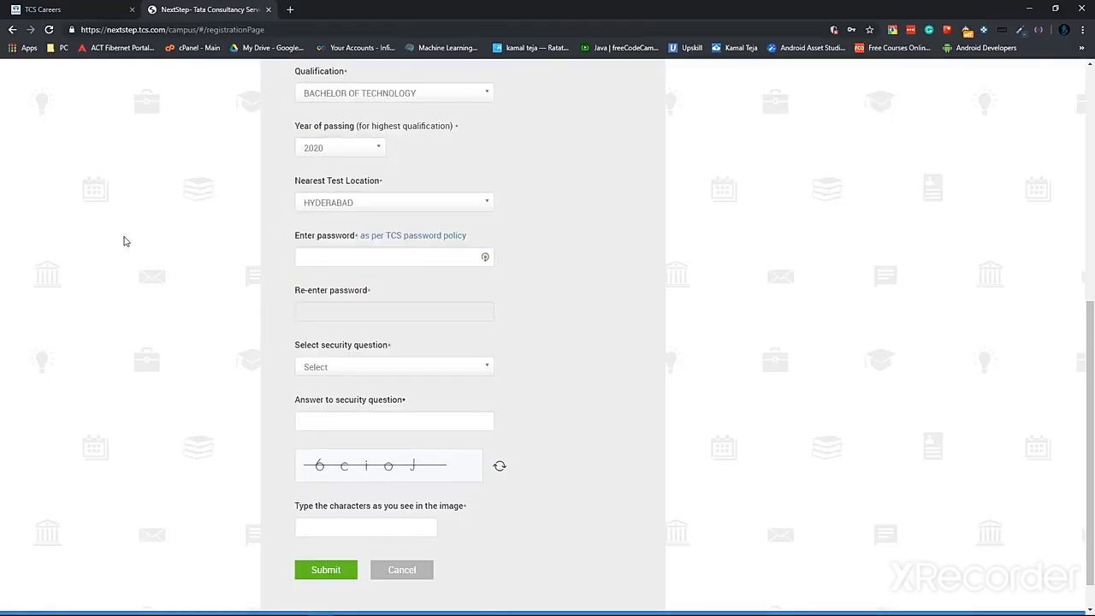
Review the TCS password policy rules, including the allowed special characters such as #
{"action": "left_click", "coordinate": [410, 237]}
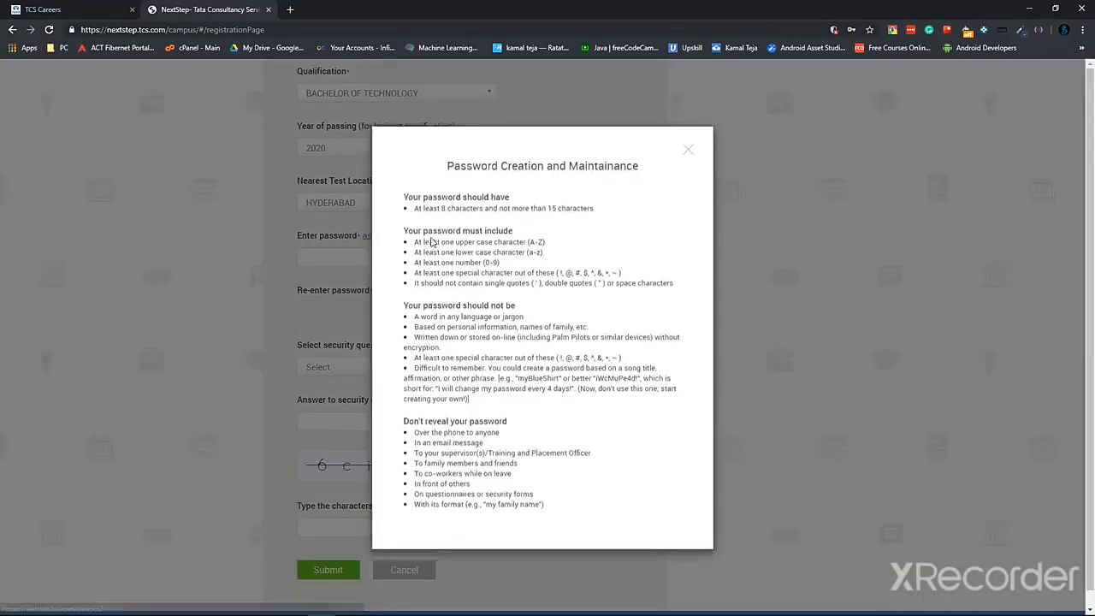
{"action": "left_click_drag", "start_coordinate": [480, 246], "coordinate": [540, 279]}
{"action": "left_click", "coordinate": [530, 272]}
{"action": "left_click", "coordinate": [492, 279]}
{"action": "left_click", "coordinate": [556, 278]}
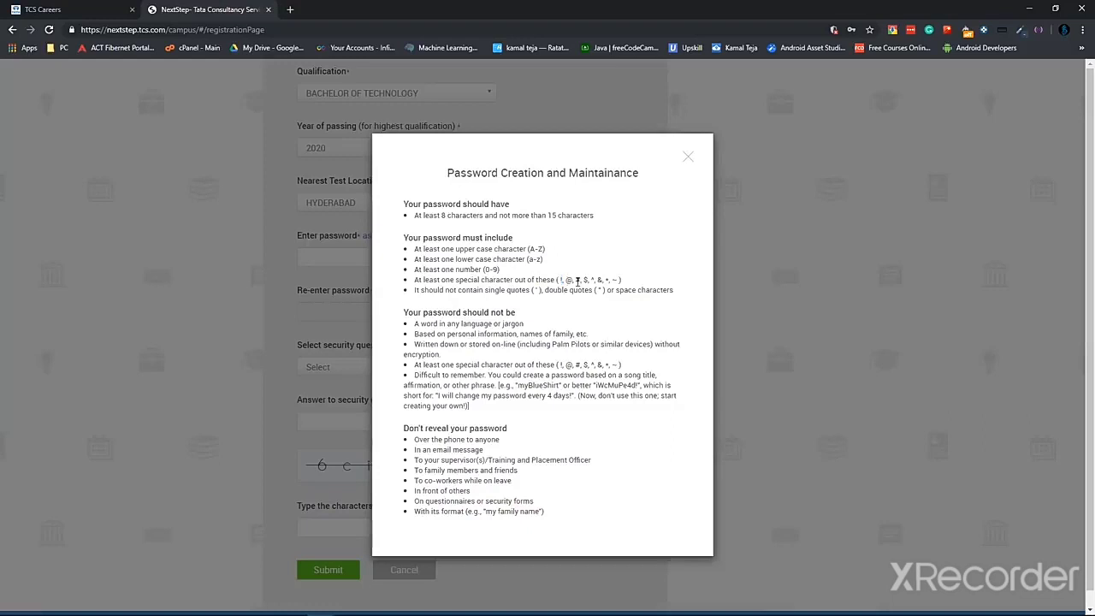
{"action": "double_click", "coordinate": [578, 280]}
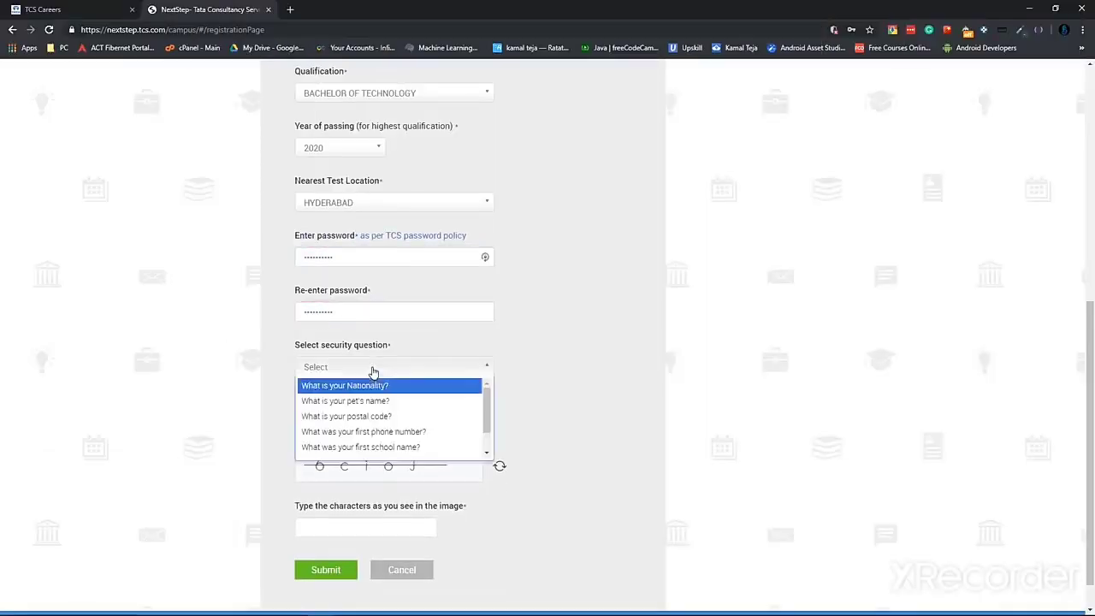
Choose the Nationality security question, enter its answer and the captcha, and submit
{"action": "left_click", "coordinate": [410, 385]}
{"action": "left_click", "coordinate": [362, 419]}
{"action": "type", "text": "inidaia"}
{"action": "left_click", "coordinate": [343, 524]}
{"action": "type", "text": "6cio"}
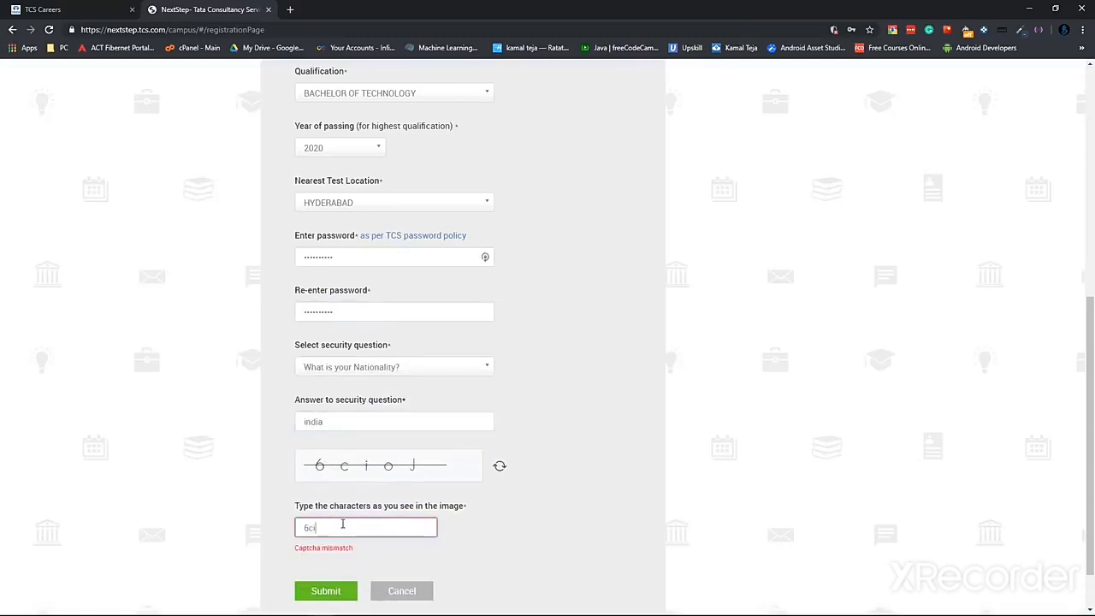
{"action": "left_click", "coordinate": [326, 590]}
Set gender to Male, resubmit, and confirm the registration details
{"action": "left_click", "coordinate": [337, 183]}
{"action": "left_click", "coordinate": [325, 214]}
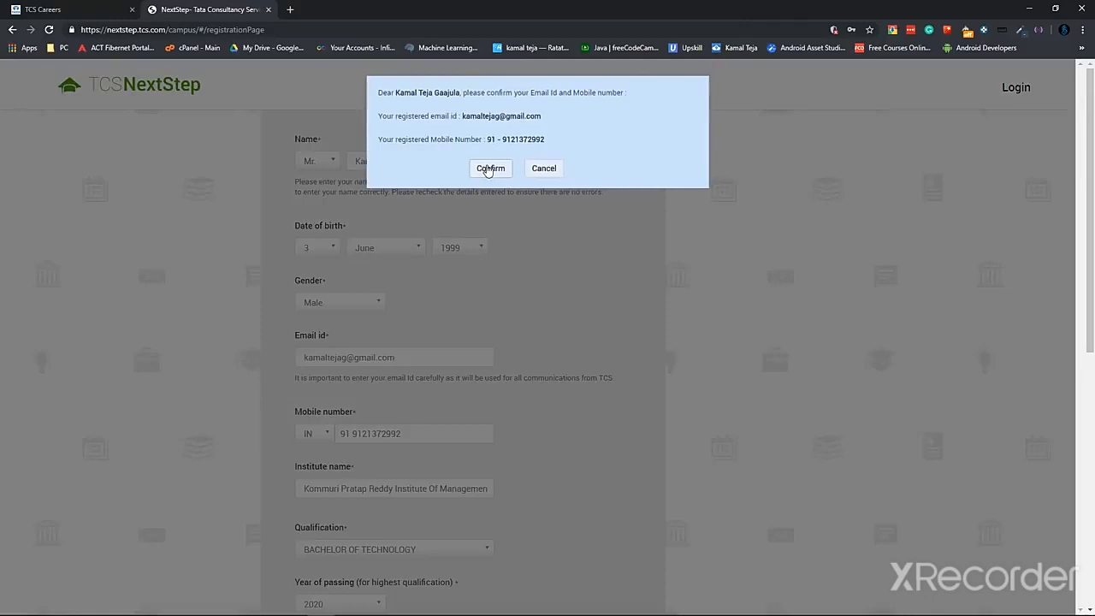
{"action": "left_click", "coordinate": [490, 168]}
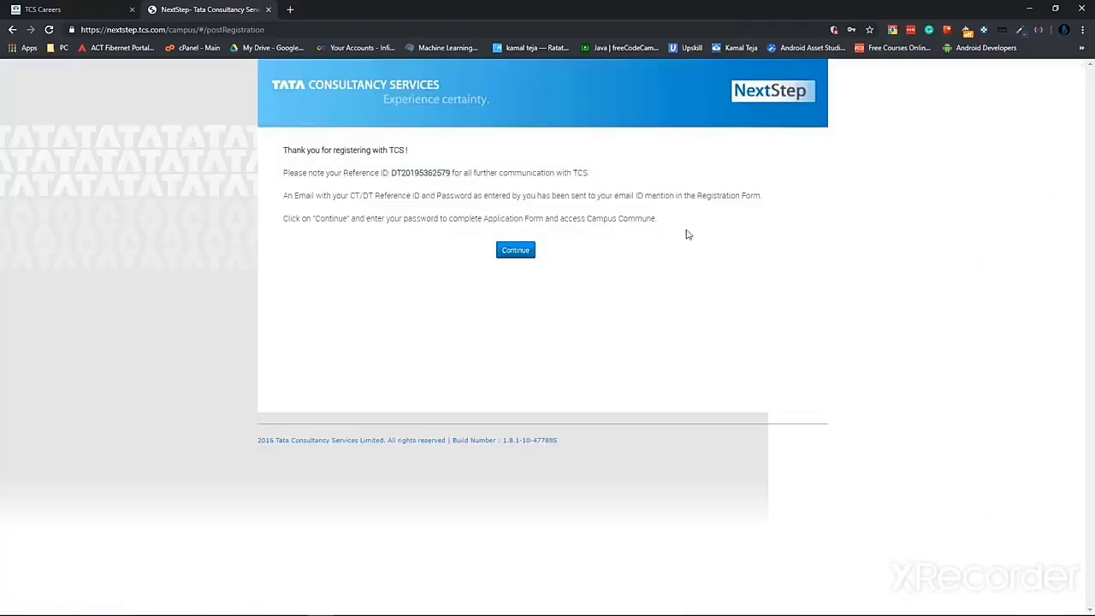
{"action": "triple_click", "coordinate": [667, 220]}
{"action": "left_click", "coordinate": [674, 230]}
Continue, log in with the account password, and open the Application Form page
{"action": "left_click", "coordinate": [504, 253]}
{"action": "left_click", "coordinate": [477, 157]}
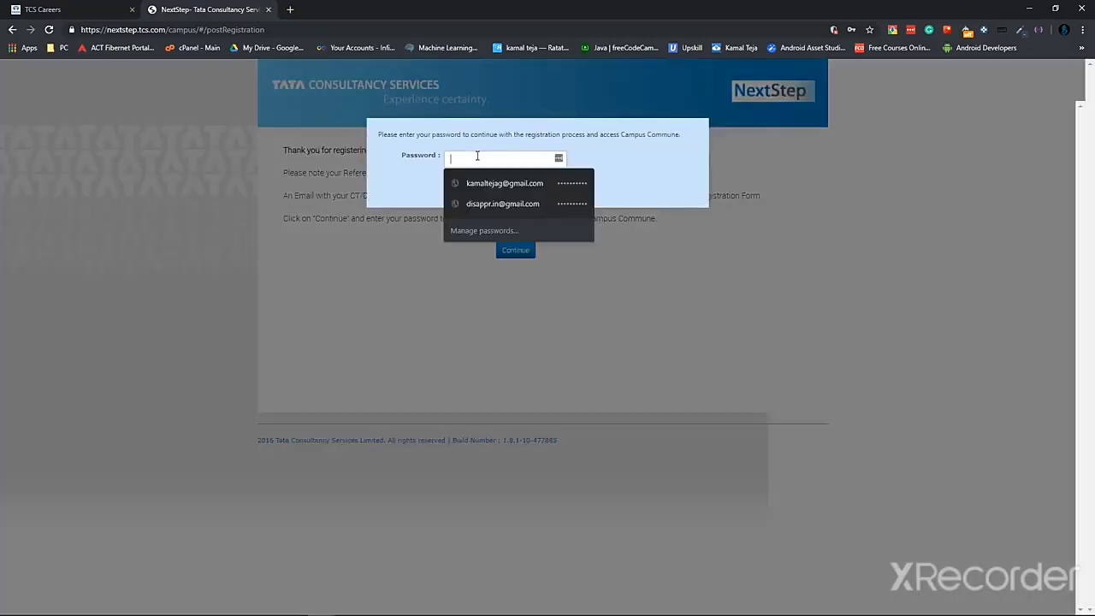
{"action": "type", "text": "***"}
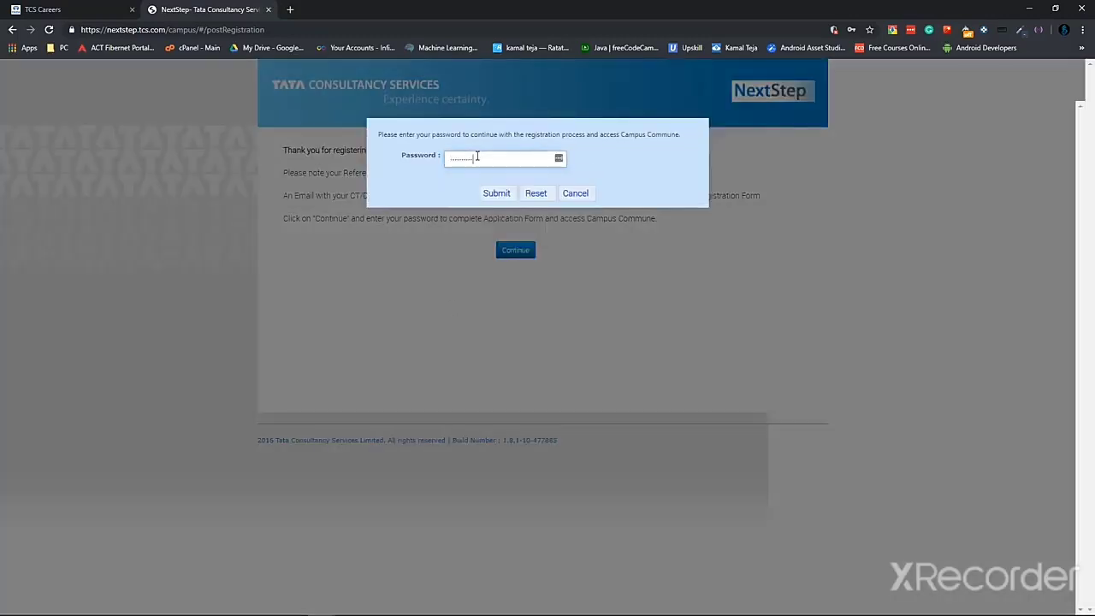
{"action": "left_click", "coordinate": [496, 193]}
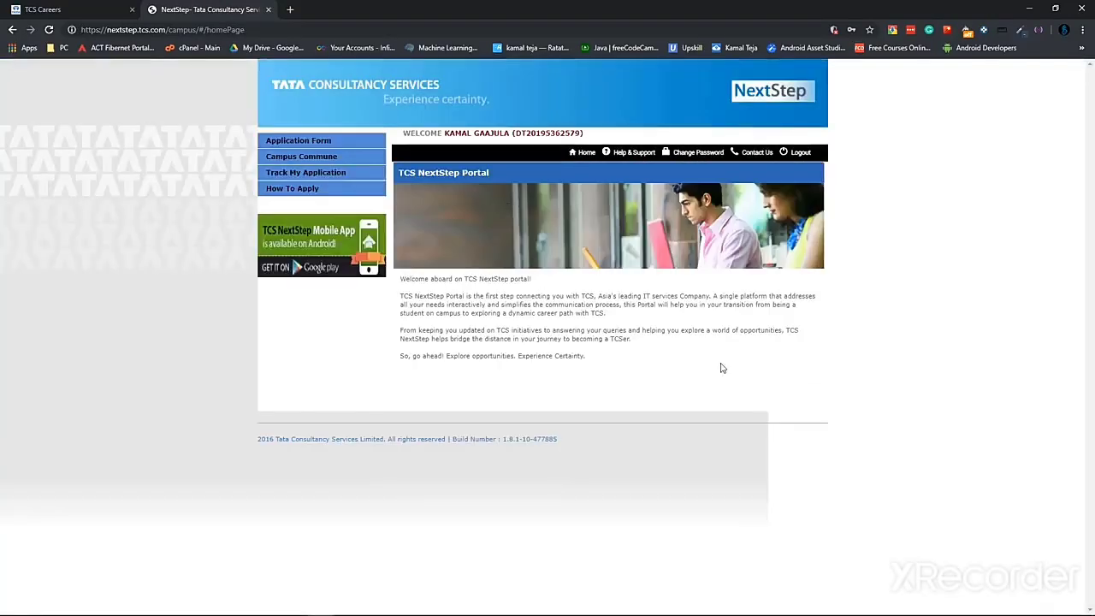
{"action": "left_click", "coordinate": [309, 142]}
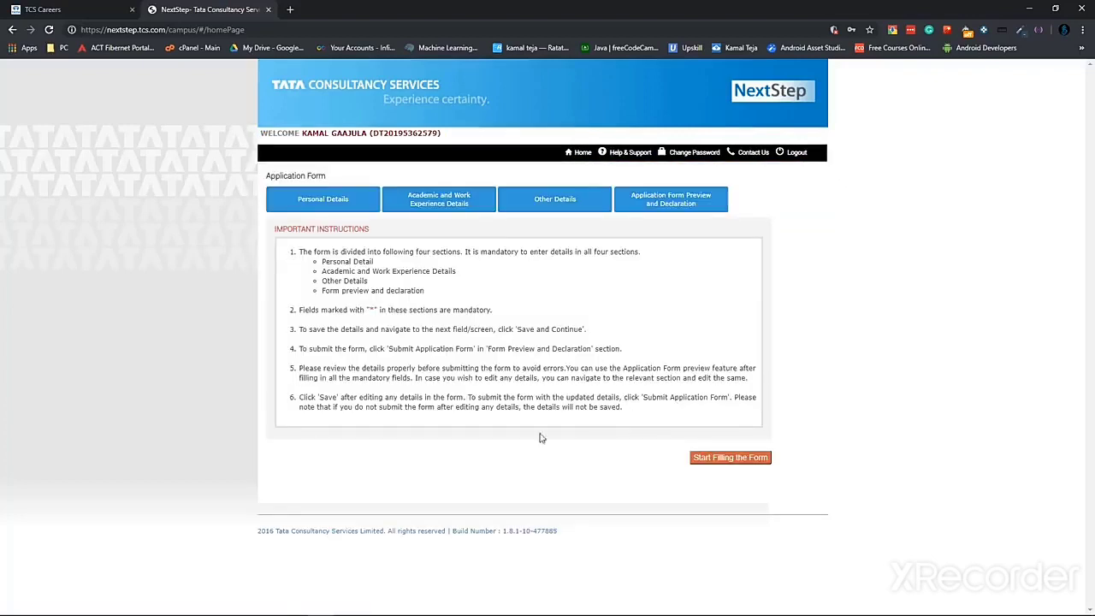
Start the form and enter the father's first, middle and last names
{"action": "left_click", "coordinate": [717, 457]}
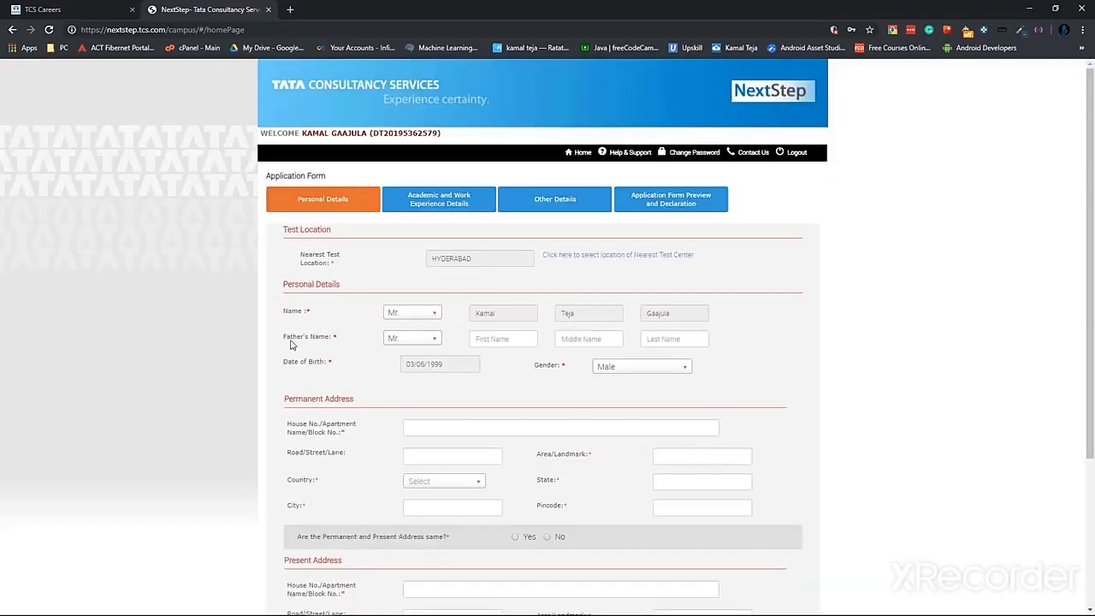
{"action": "scroll", "coordinate": [257, 338], "scroll_direction": "down", "scroll_amount": 2}
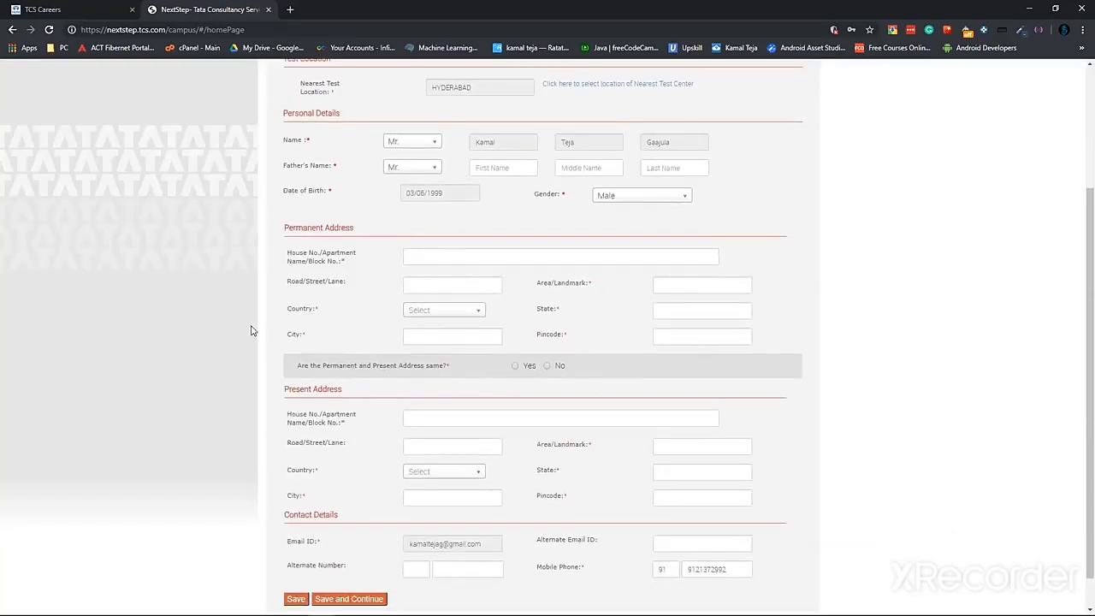
{"action": "left_click", "coordinate": [415, 167]}
{"action": "left_click", "coordinate": [500, 168]}
{"action": "left_click", "coordinate": [588, 167]}
{"action": "key", "text": "Tab"}
{"action": "left_click", "coordinate": [640, 206]}
Enter the permanent address with country India, city, area, state and pincode
{"action": "left_click", "coordinate": [452, 257]}
{"action": "type", "text": "Kapra"}
{"action": "left_click", "coordinate": [471, 285]}
{"action": "type", "text": "saket"}
{"action": "left_click", "coordinate": [447, 310]}
{"action": "left_click", "coordinate": [428, 343]}
{"action": "left_click", "coordinate": [451, 336]}
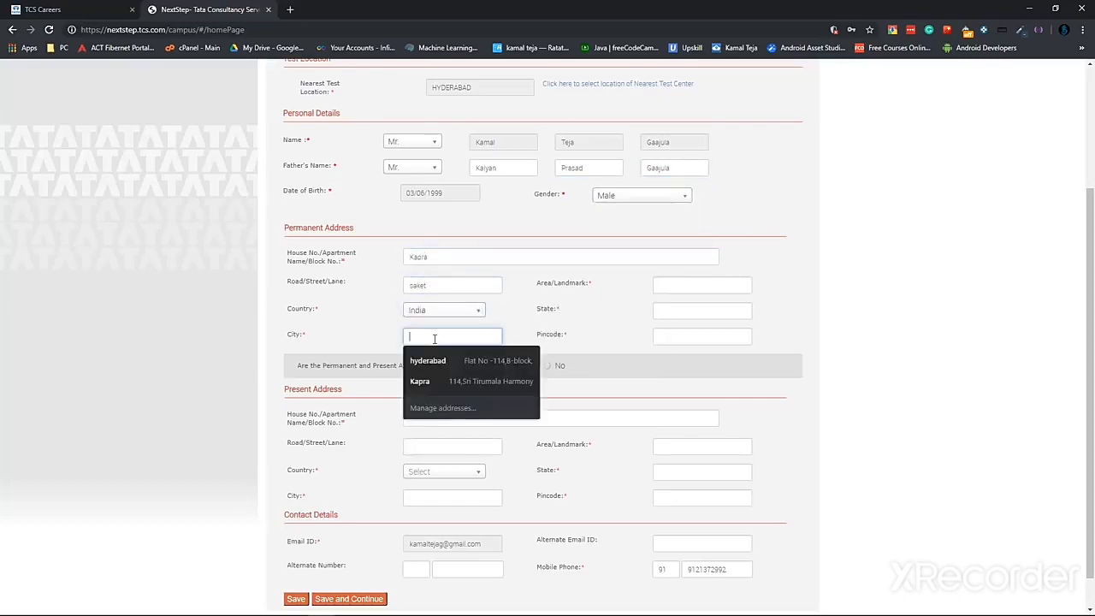
{"action": "type", "text": "hyderabad"}
{"action": "left_click", "coordinate": [665, 287]}
{"action": "left_click", "coordinate": [689, 312]}
{"action": "type", "text": "telangana"}
{"action": "left_click", "coordinate": [697, 336]}
{"action": "type", "text": "500062"}
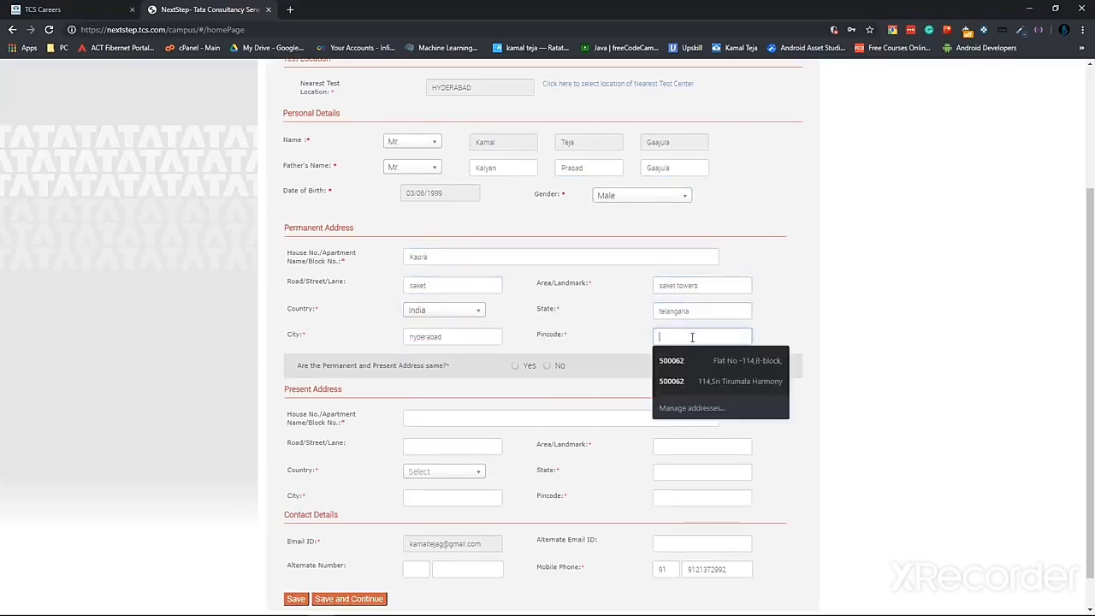
Mark the present address as same as permanent and save Personal Details
{"action": "left_click", "coordinate": [514, 366]}
{"action": "scroll", "coordinate": [514, 365], "scroll_direction": "down", "scroll_amount": 1}
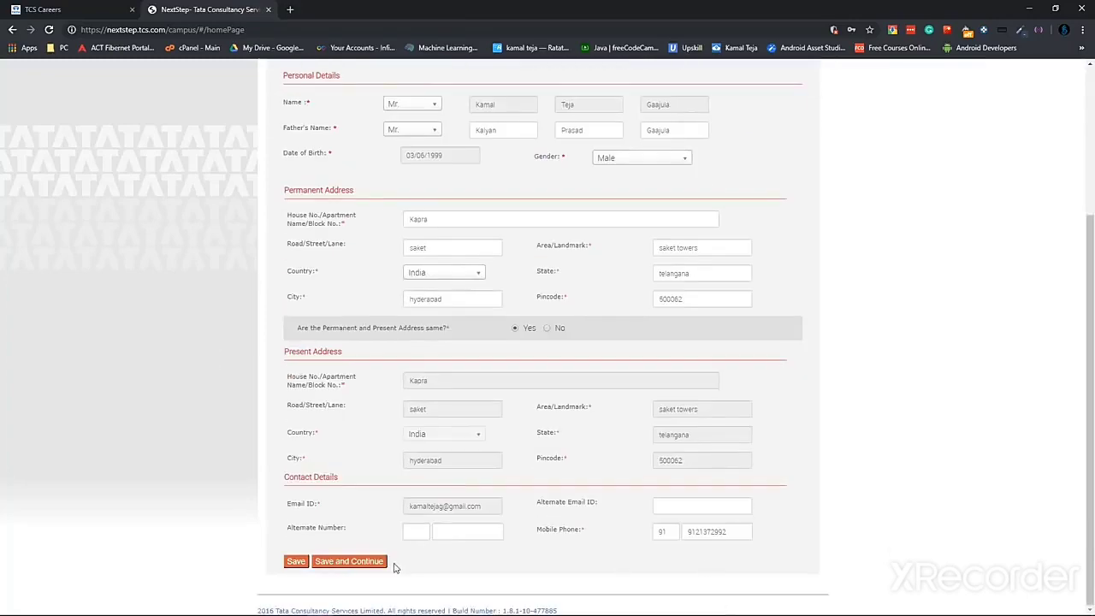
{"action": "left_click", "coordinate": [356, 562]}
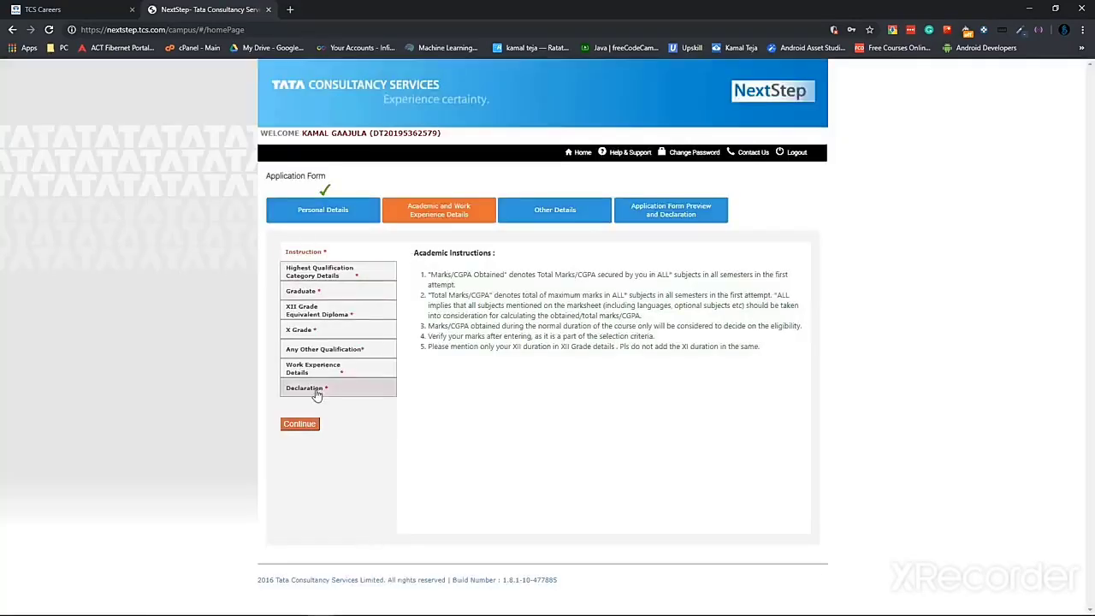
Pass the academic instructions and set graduate course dates 15/07/2016 to 15/05/2020
{"action": "left_click", "coordinate": [301, 424]}
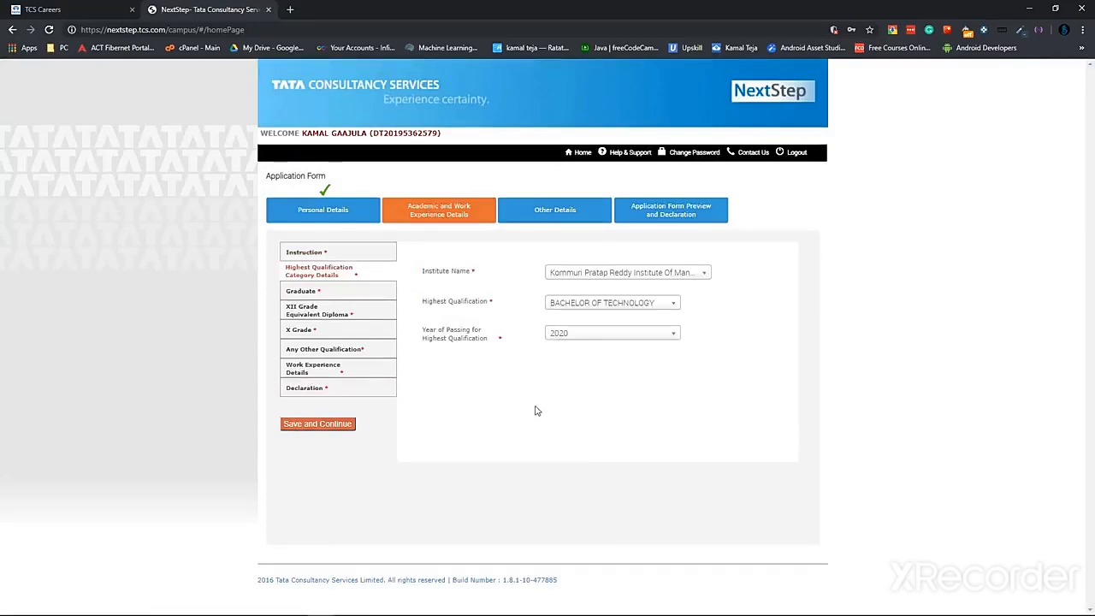
{"action": "left_click", "coordinate": [301, 423]}
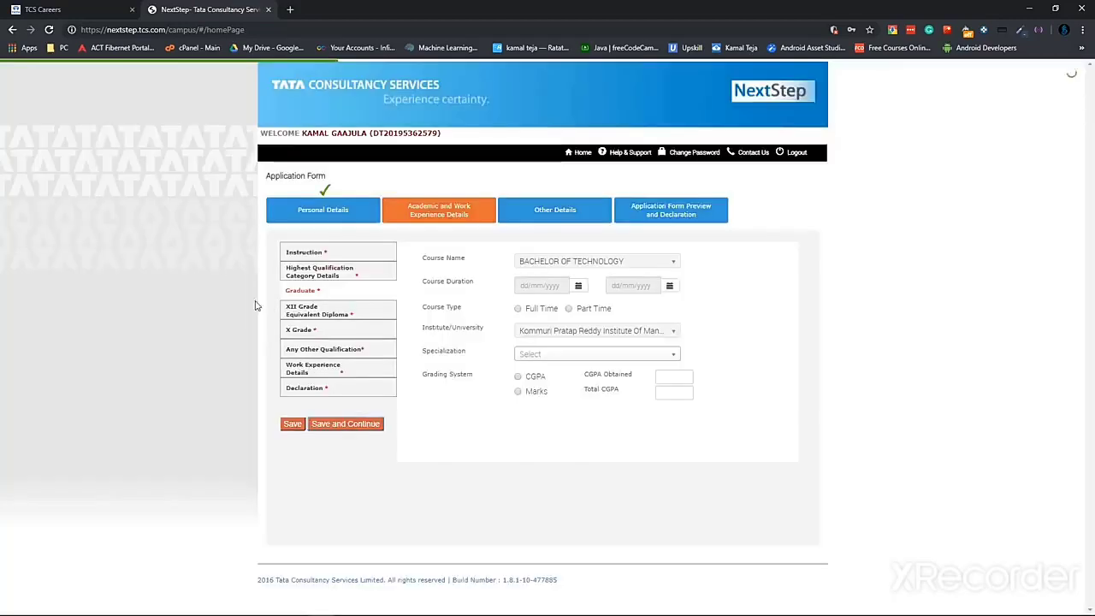
{"action": "left_click", "coordinate": [579, 287]}
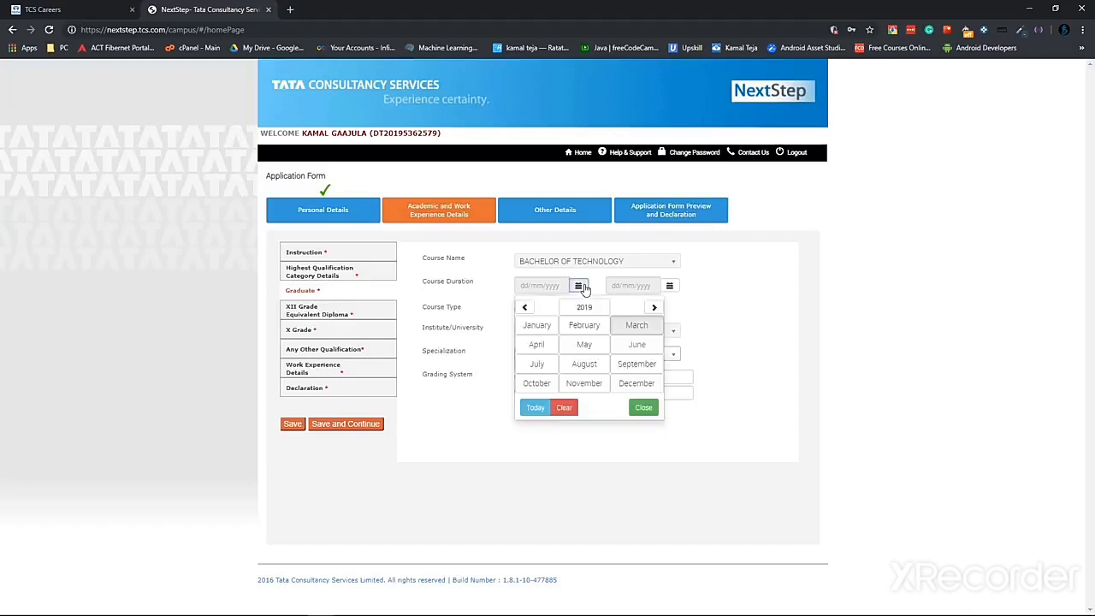
{"action": "left_click", "coordinate": [589, 308]}
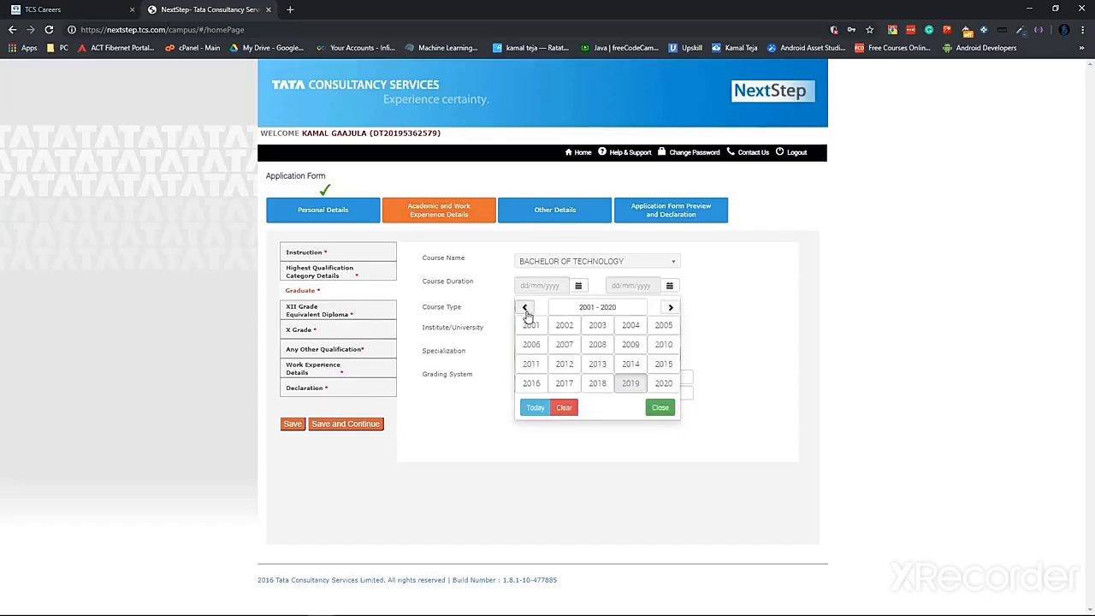
{"action": "left_click", "coordinate": [609, 367]}
{"action": "left_click", "coordinate": [626, 368]}
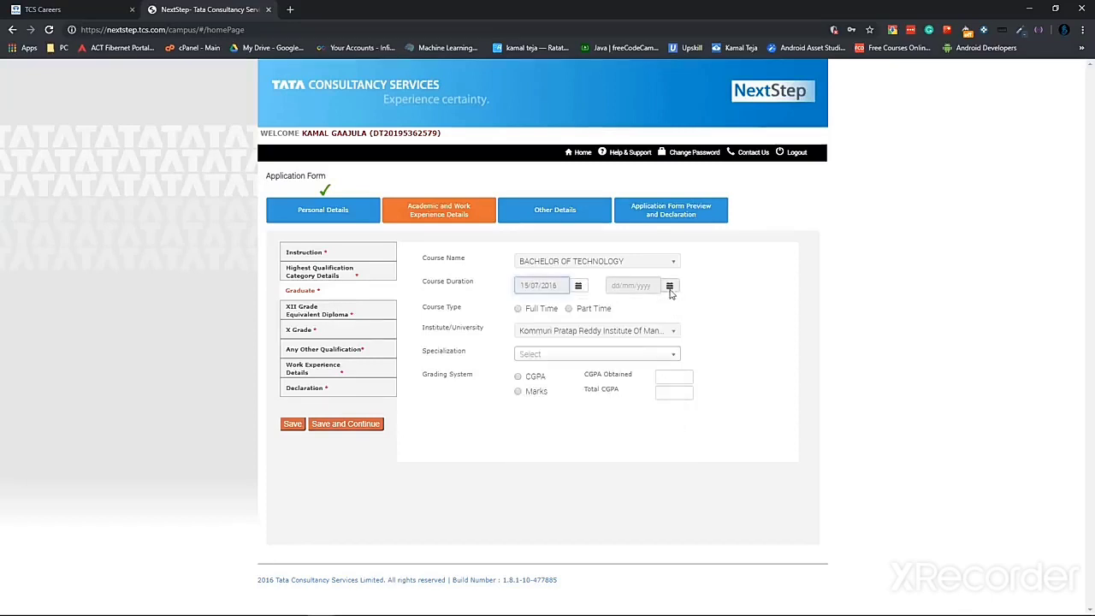
{"action": "left_click", "coordinate": [670, 285]}
{"action": "left_click", "coordinate": [717, 308]}
{"action": "left_click", "coordinate": [717, 381]}
{"action": "left_click", "coordinate": [675, 344]}
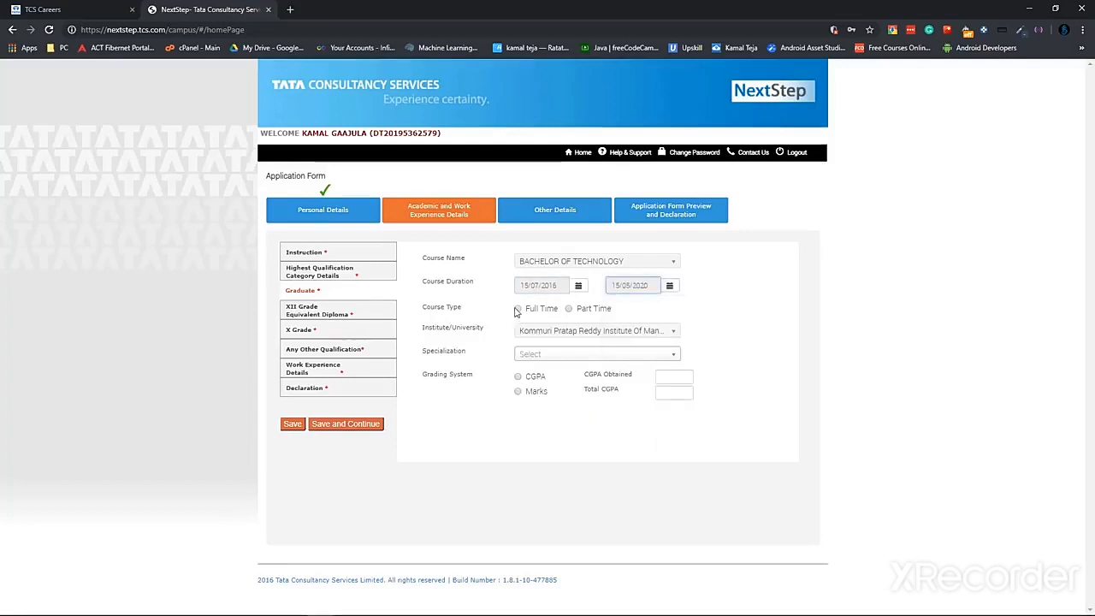
Set specialization to IT - Software Development and CGPA to 8.5 out of 10
{"action": "left_click", "coordinate": [622, 356]}
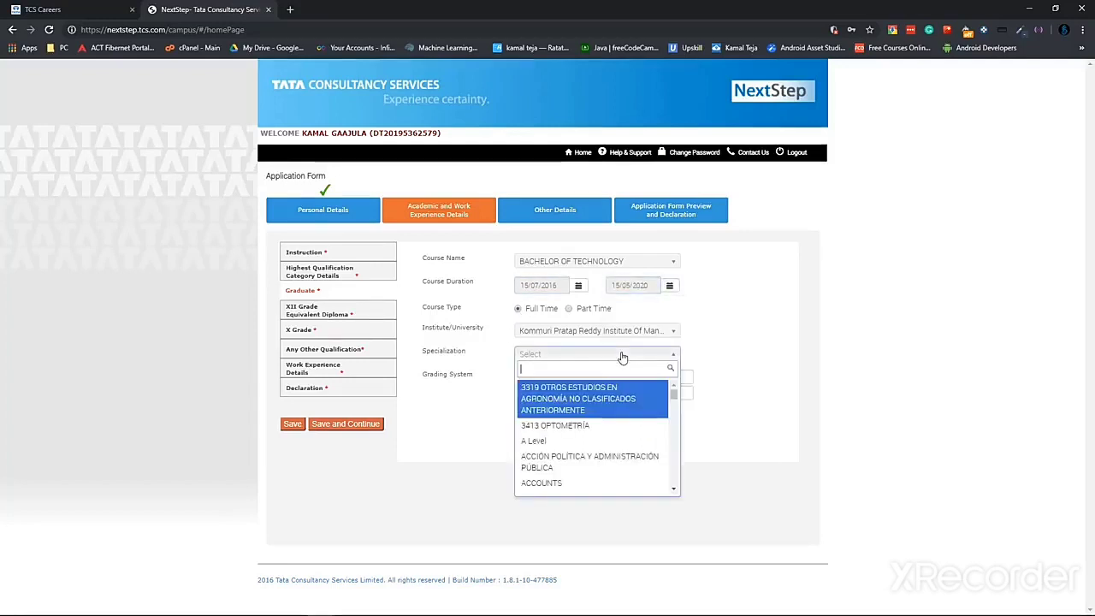
{"action": "type", "text": "software"}
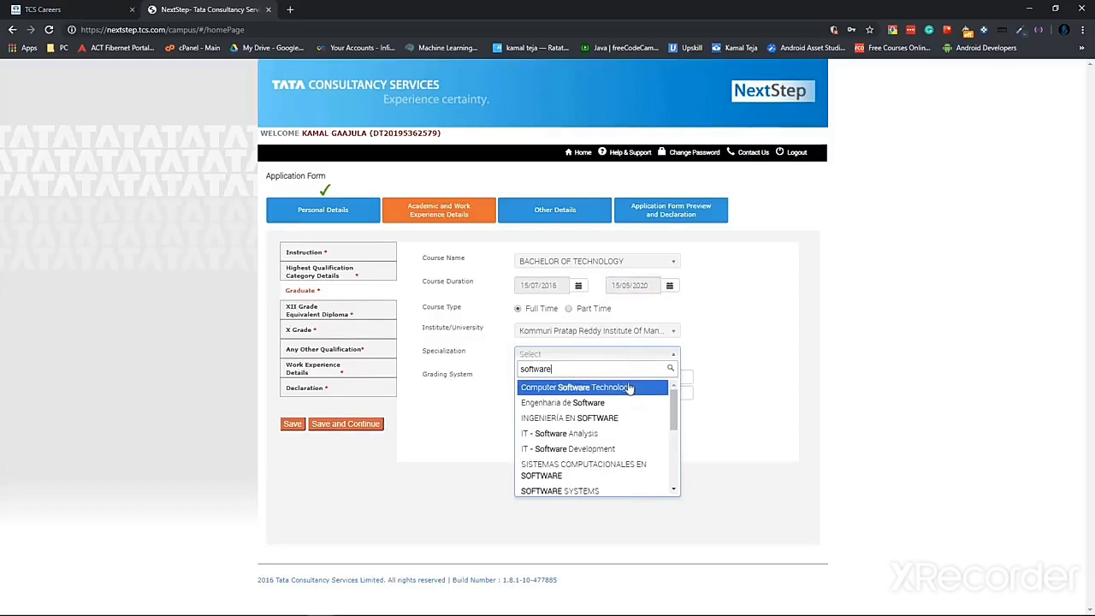
{"action": "left_click", "coordinate": [599, 448]}
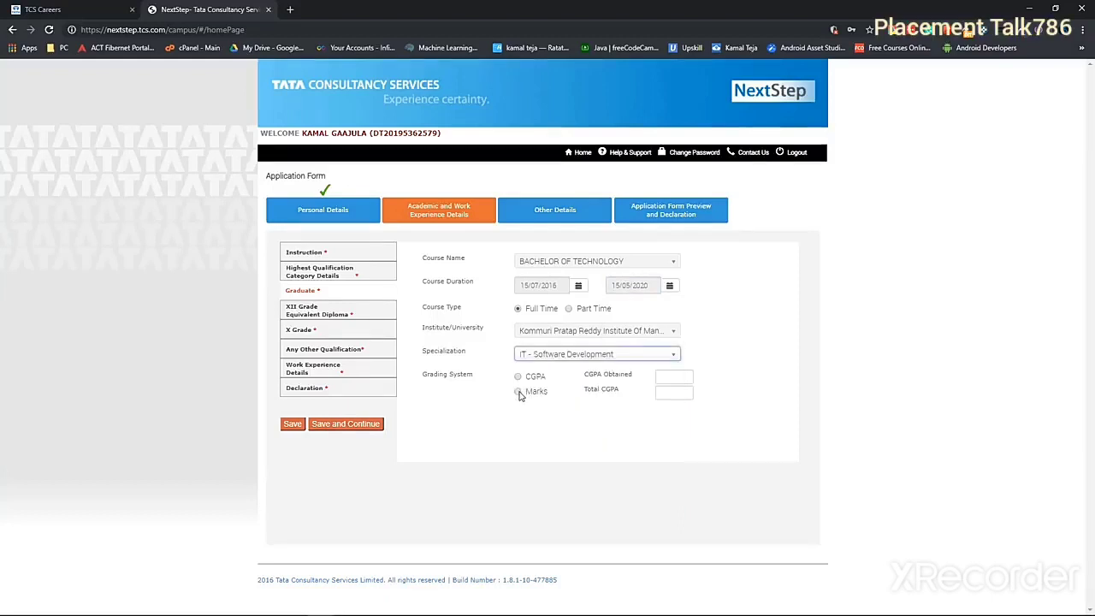
{"action": "left_click", "coordinate": [669, 377]}
{"action": "type", "text": "8.5"}
{"action": "left_click", "coordinate": [670, 393]}
{"action": "type", "text": "10"}
{"action": "left_click", "coordinate": [665, 410]}
Save graduate details, then enter XII Grade: MPC, Sri Chaitanya Junior Kalasala, State Board
{"action": "left_click", "coordinate": [360, 425]}
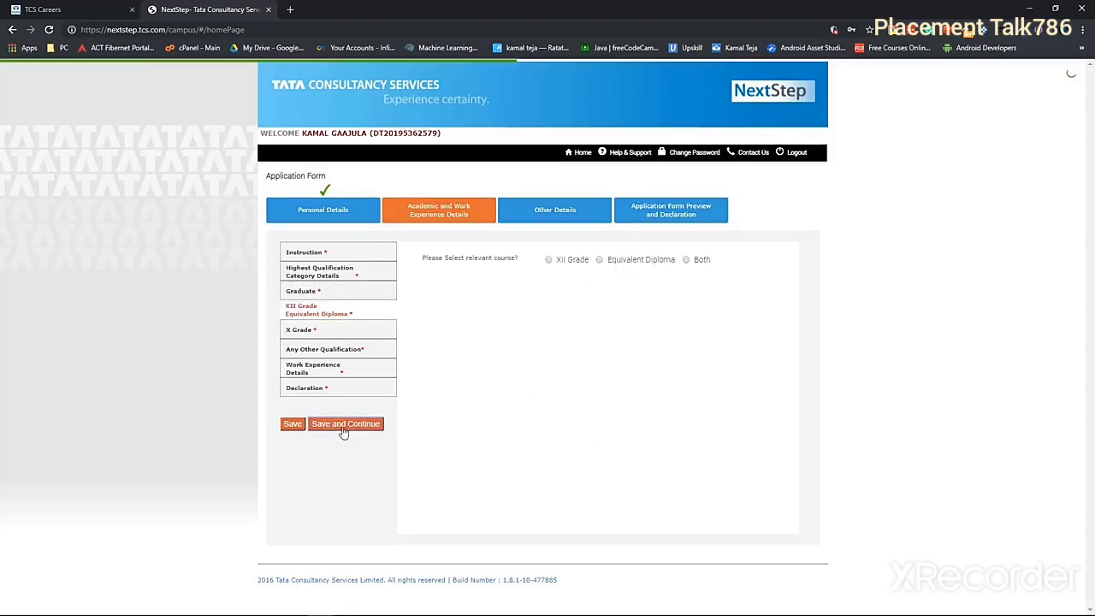
{"action": "left_click", "coordinate": [601, 260]}
{"action": "left_click", "coordinate": [548, 260]}
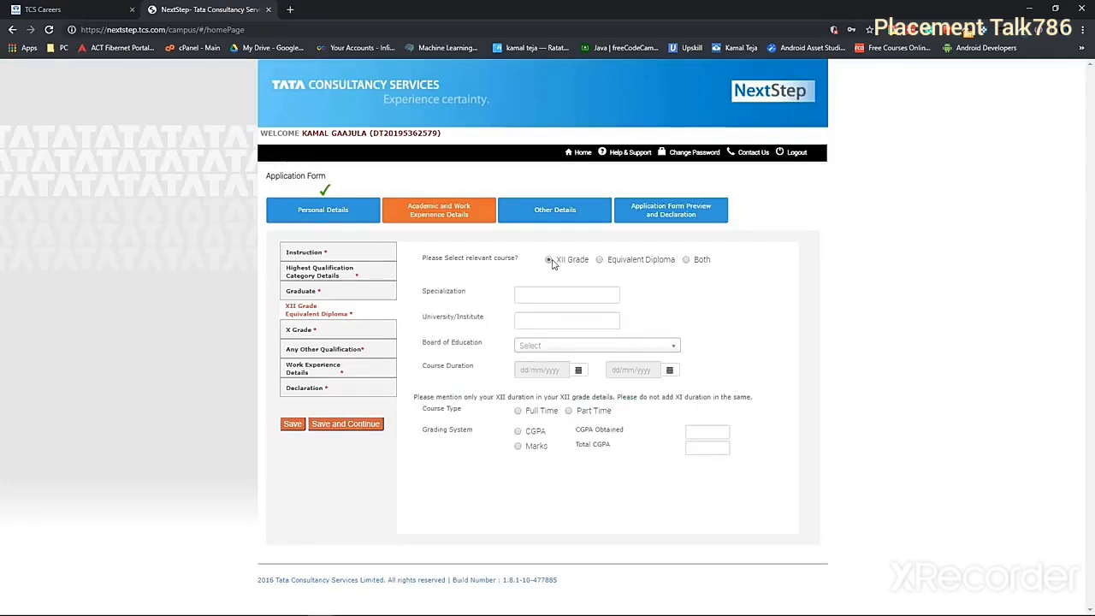
{"action": "left_click", "coordinate": [564, 299]}
{"action": "type", "text": "MPC"}
{"action": "left_click", "coordinate": [561, 320]}
{"action": "type", "text": "Sri Chaitanya Junior Kalasala"}
{"action": "left_click", "coordinate": [580, 347]}
{"action": "left_click", "coordinate": [569, 379]}
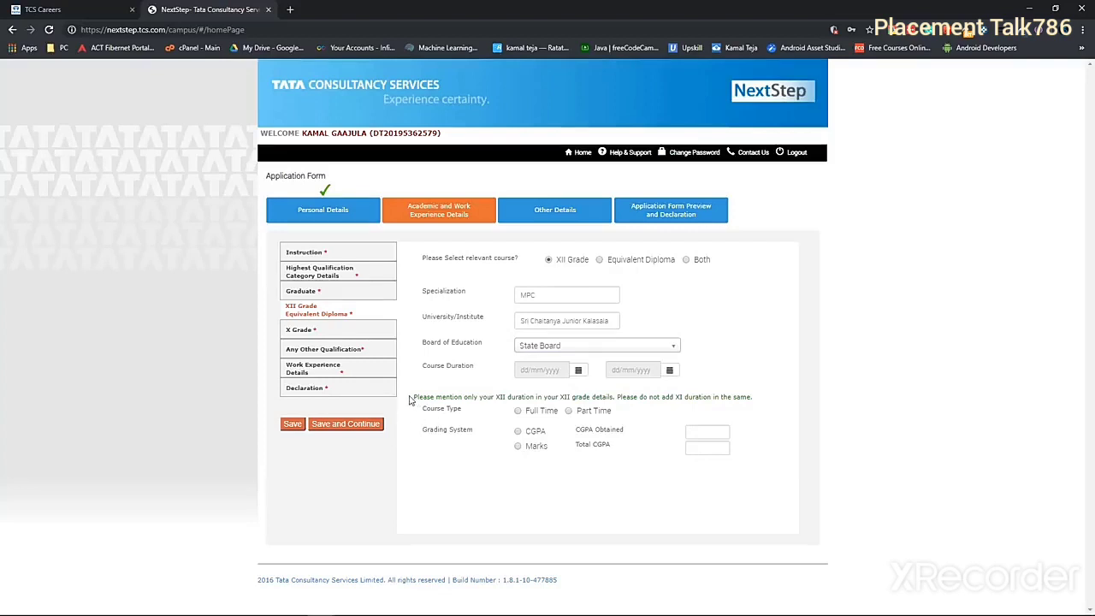
{"action": "left_click_drag", "start_coordinate": [413, 400], "coordinate": [618, 403]}
{"action": "left_click", "coordinate": [653, 410]}
Set the XII course duration from 15/06/2015 to 15/06/2016
{"action": "left_click", "coordinate": [578, 370]}
{"action": "left_click", "coordinate": [598, 391]}
{"action": "left_click", "coordinate": [597, 391]}
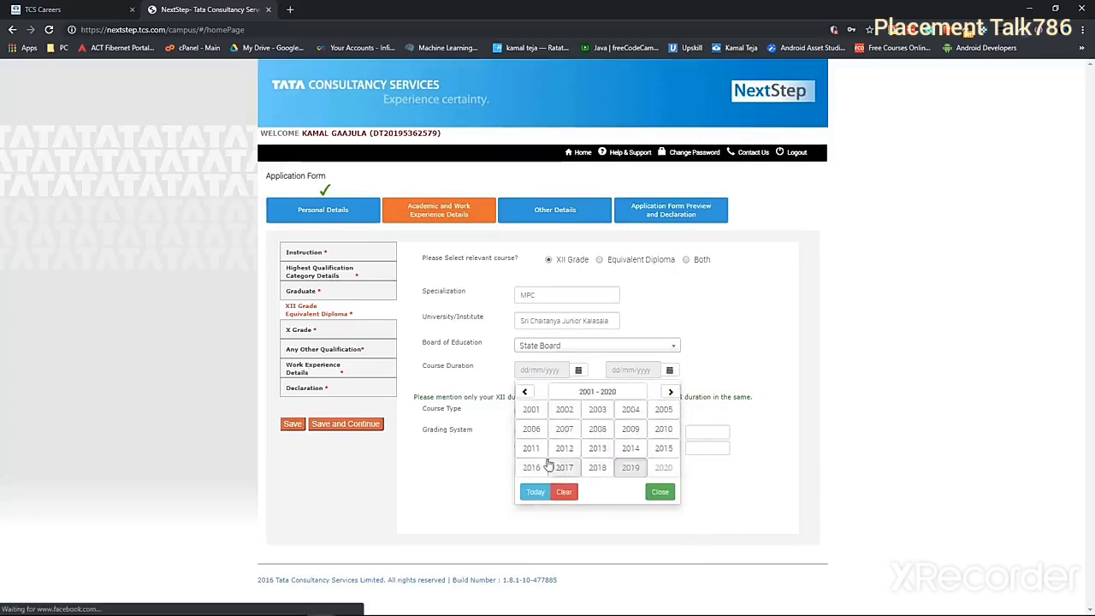
{"action": "left_click", "coordinate": [663, 448]}
{"action": "left_click", "coordinate": [649, 429]}
{"action": "left_click", "coordinate": [551, 452]}
{"action": "left_click", "coordinate": [670, 392]}
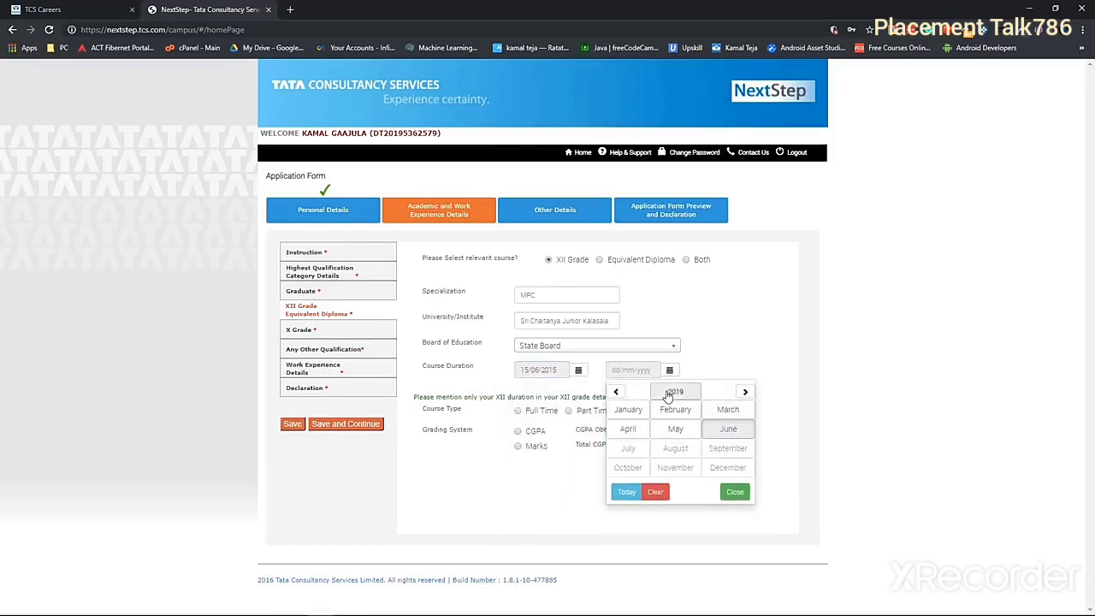
{"action": "left_click", "coordinate": [670, 392]}
{"action": "left_click", "coordinate": [675, 447]}
{"action": "left_click", "coordinate": [675, 428]}
{"action": "left_click", "coordinate": [758, 455]}
{"action": "left_click", "coordinate": [676, 392]}
{"action": "left_click", "coordinate": [728, 428]}
{"action": "left_click", "coordinate": [674, 452]}
Enter XII marks 918 out of 1000, save, and paste the Class X roll number
{"action": "left_click", "coordinate": [518, 446]}
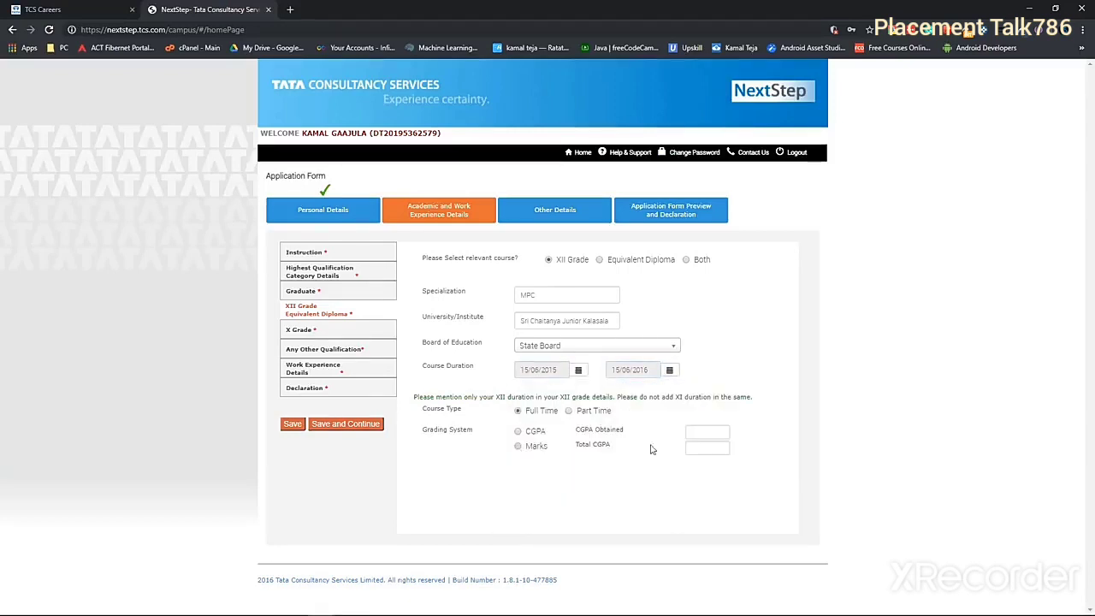
{"action": "left_click", "coordinate": [707, 432]}
{"action": "type", "text": "918"}
{"action": "key", "text": "Tab"}
{"action": "type", "text": "1000"}
{"action": "left_click", "coordinate": [346, 424]}
{"action": "left_click", "coordinate": [530, 262]}
{"action": "key", "text": "ctrl+v"}
Enter the school 'DR KKR Gowtham Concept Sch' and select State Board as the board
{"action": "left_click", "coordinate": [544, 288]}
{"action": "type", "text": "D"}
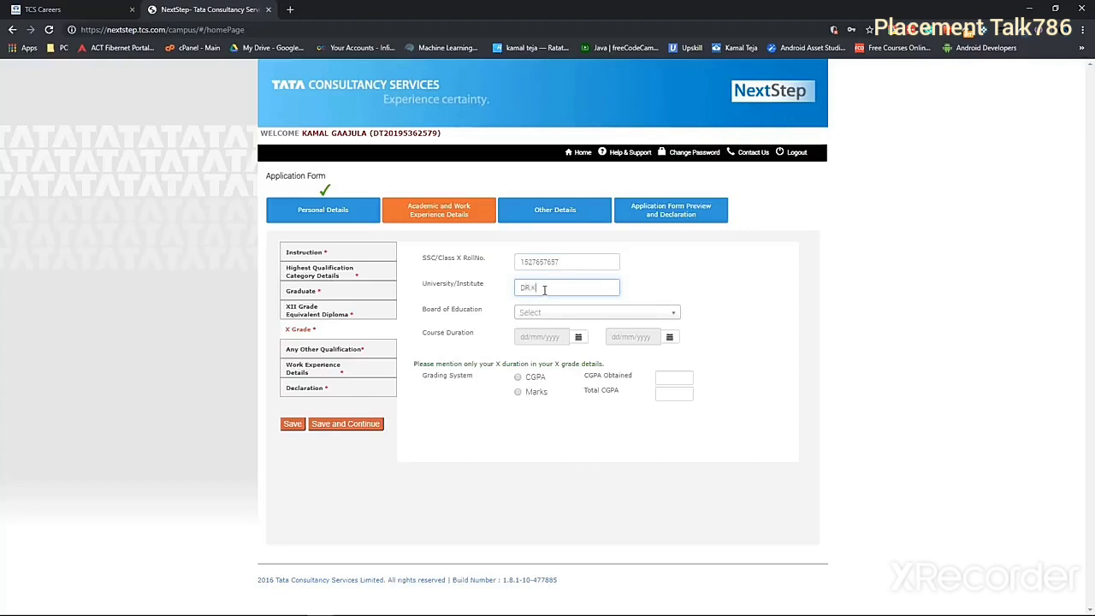
{"action": "type", "text": "R KKR Gowtham Concept School"}
{"action": "left_click", "coordinate": [561, 313]}
{"action": "left_click", "coordinate": [563, 346]}
{"action": "left_click", "coordinate": [573, 314]}
{"action": "left_click", "coordinate": [572, 346]}
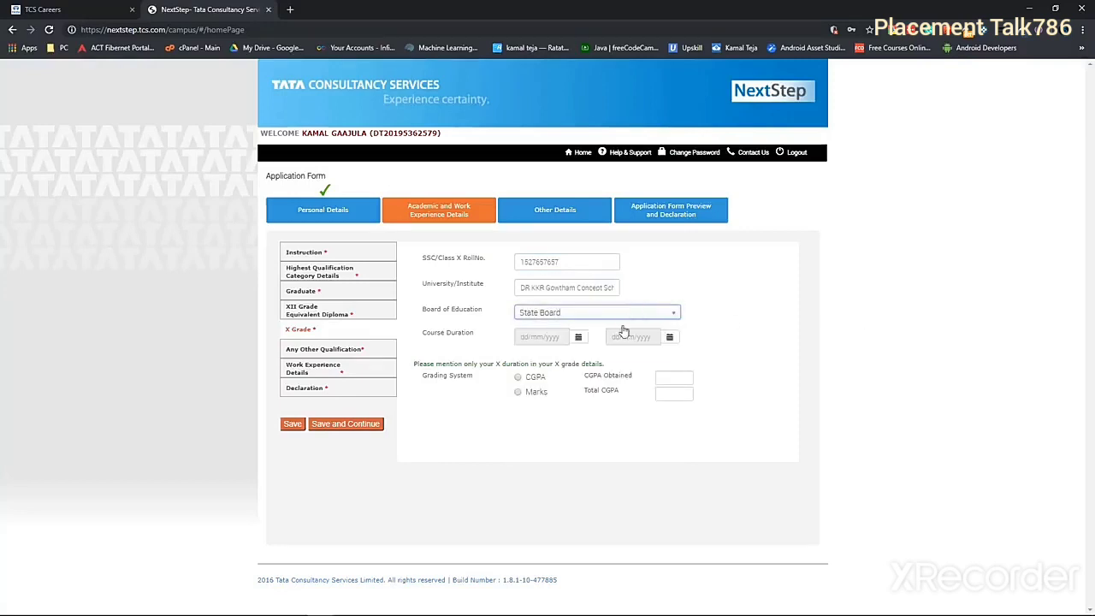
Set the Class X dates from 15/06/2013 to 15/06/2014
{"action": "left_click", "coordinate": [578, 337]}
{"action": "left_click", "coordinate": [596, 359]}
{"action": "left_click", "coordinate": [596, 359]}
{"action": "left_click", "coordinate": [631, 416]}
{"action": "left_click", "coordinate": [641, 394]}
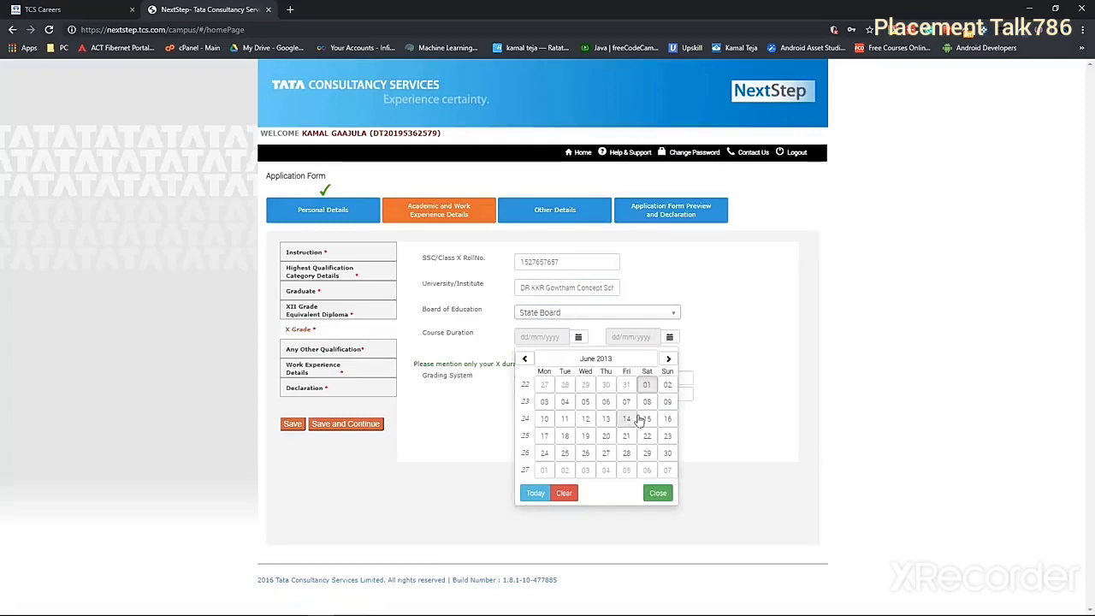
{"action": "left_click", "coordinate": [647, 419]}
{"action": "left_click", "coordinate": [687, 358]}
{"action": "left_click", "coordinate": [687, 359]}
{"action": "left_click", "coordinate": [728, 394]}
{"action": "left_click", "coordinate": [728, 394]}
{"action": "left_click", "coordinate": [759, 418]}
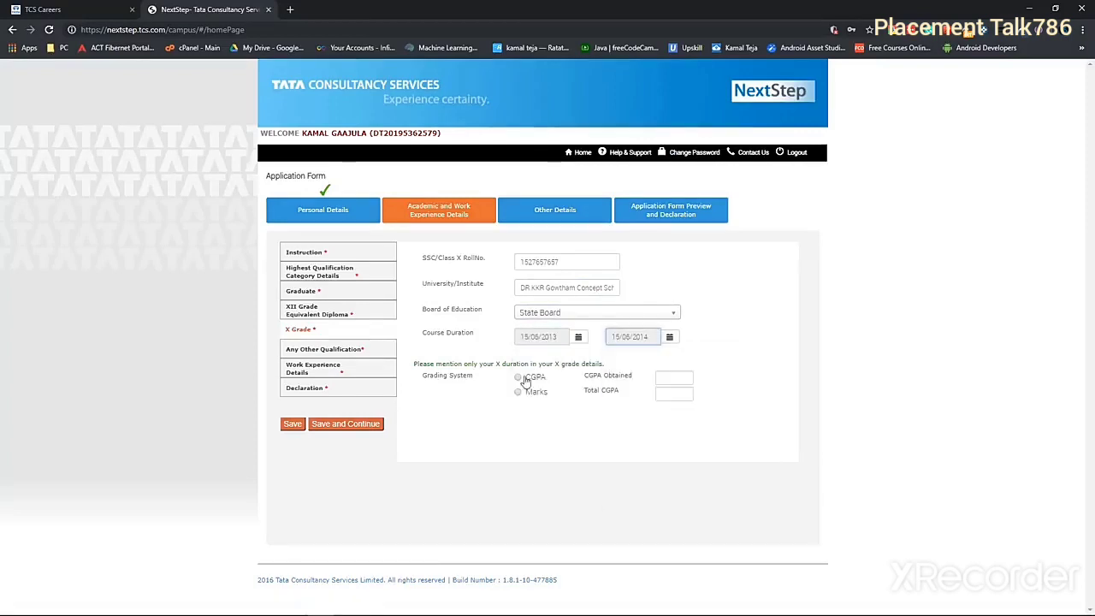
Choose CGPA grading for Class X and save the X Grade details
{"action": "left_click", "coordinate": [518, 376]}
{"action": "left_click", "coordinate": [668, 379]}
{"action": "left_click", "coordinate": [346, 424]}
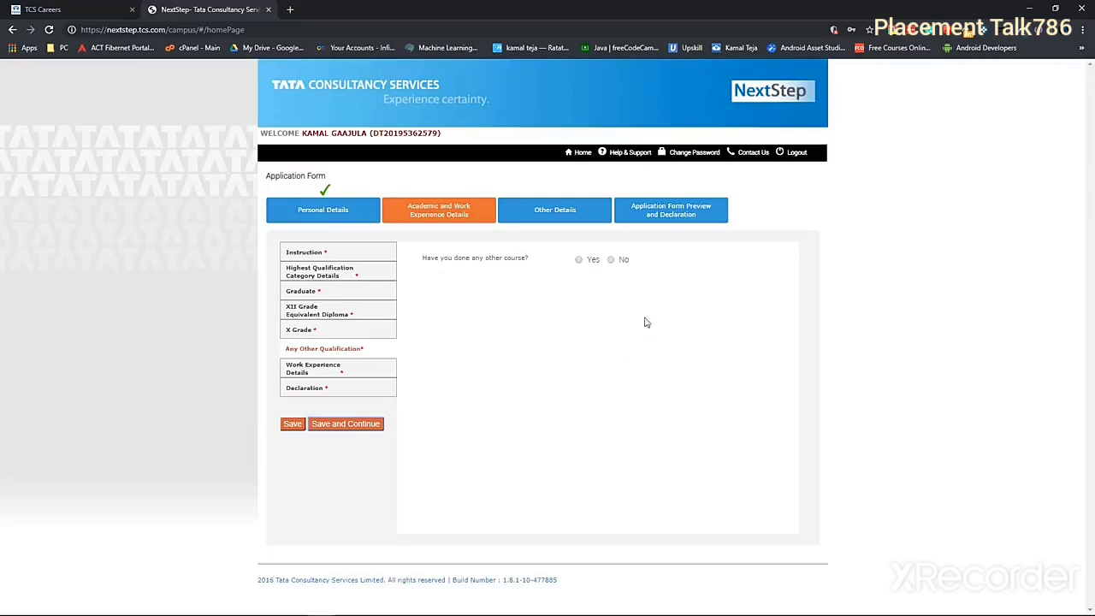
Skip other qualifications and answer No to relevant work experience
{"action": "left_click", "coordinate": [611, 259]}
{"action": "left_click_drag", "start_coordinate": [433, 296], "coordinate": [655, 300]}
{"action": "left_click", "coordinate": [642, 273]}
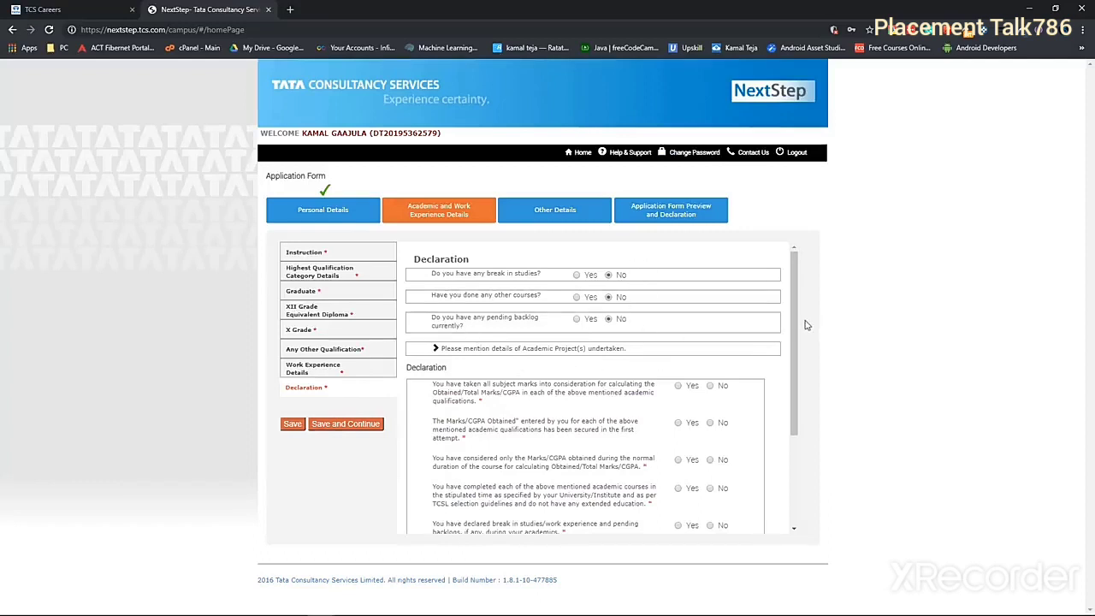
Answer Yes to all six declaration statements and accept the academic declaration
{"action": "scroll", "coordinate": [658, 308], "scroll_direction": "down", "scroll_amount": 3}
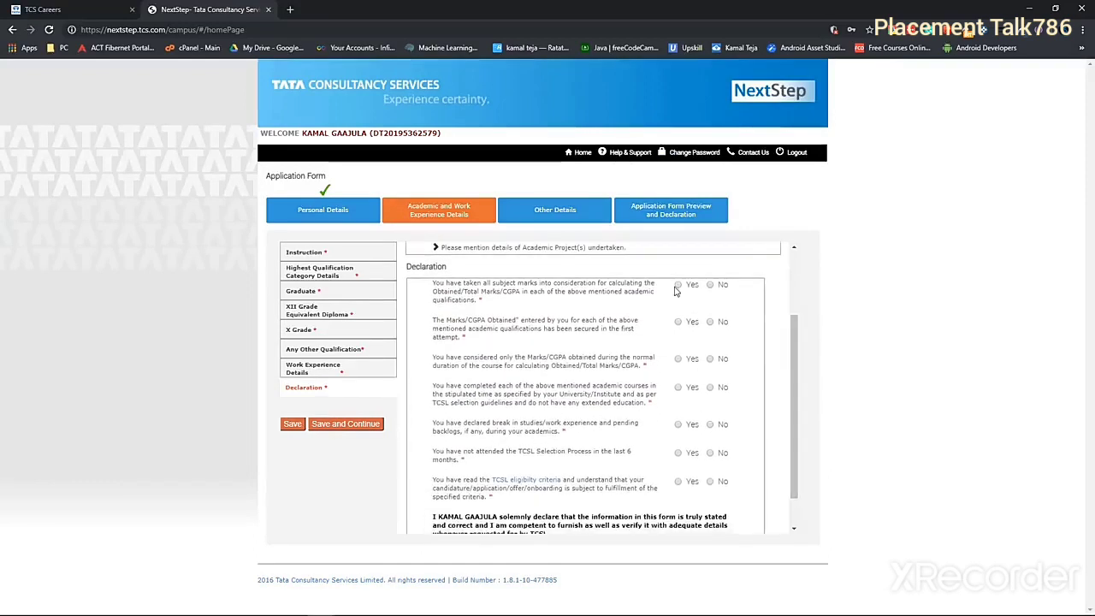
{"action": "triple_click", "coordinate": [450, 308]}
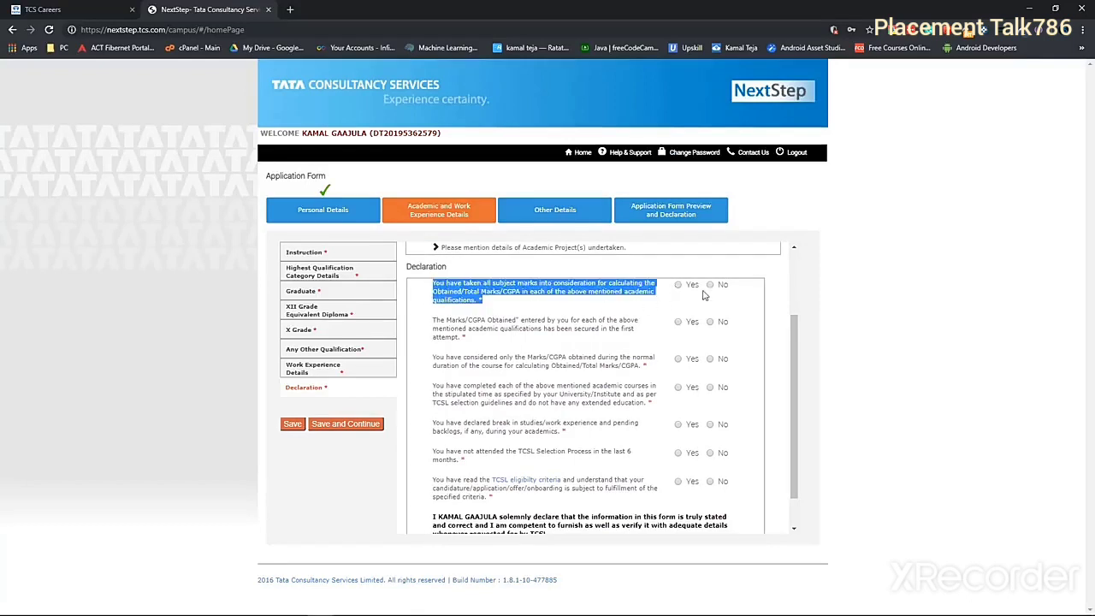
{"action": "left_click", "coordinate": [677, 322]}
{"action": "left_click", "coordinate": [678, 358]}
{"action": "left_click", "coordinate": [678, 387]}
{"action": "left_click", "coordinate": [678, 424]}
{"action": "left_click", "coordinate": [678, 453]}
{"action": "left_click", "coordinate": [678, 481]}
{"action": "scroll", "coordinate": [794, 410], "scroll_direction": "down", "scroll_amount": 2}
{"action": "left_click", "coordinate": [599, 509]}
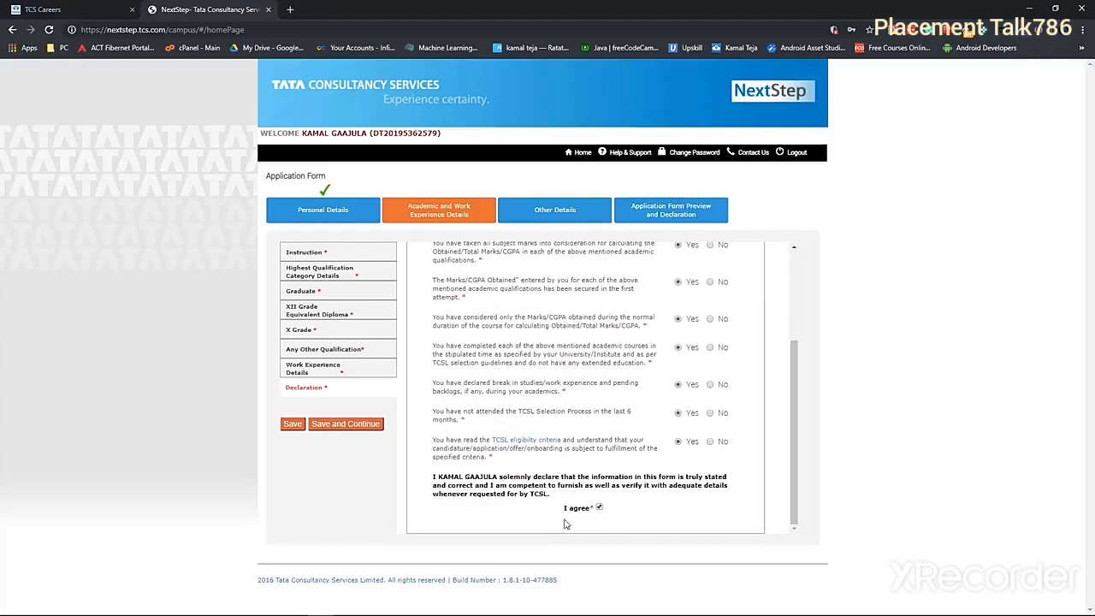
Save the declaration and set nationality to India in Other Details
{"action": "left_click", "coordinate": [345, 424]}
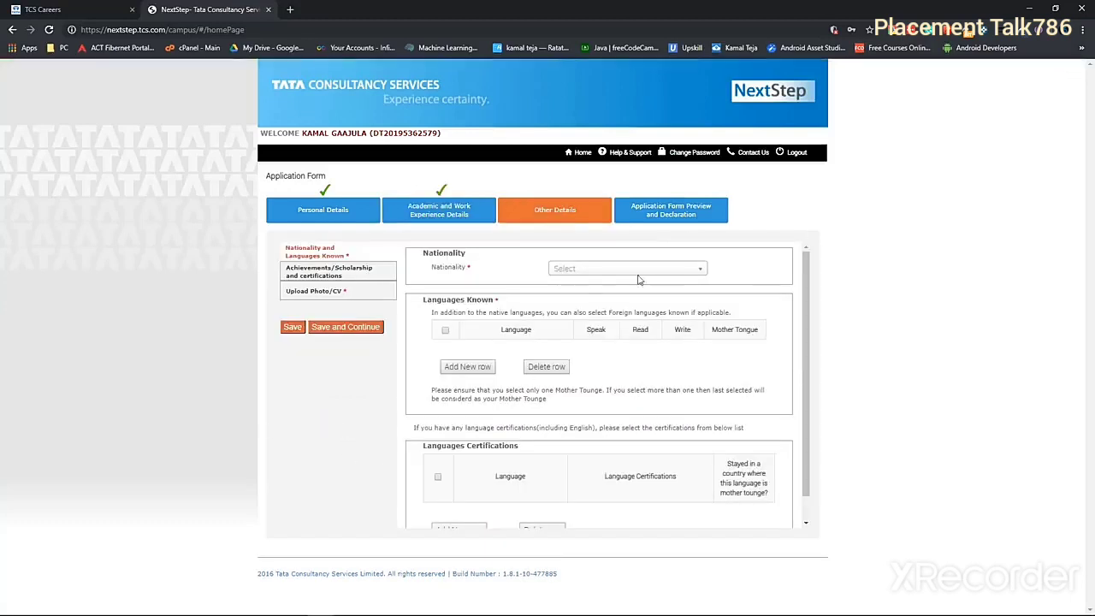
{"action": "left_click", "coordinate": [637, 270]}
{"action": "left_click", "coordinate": [599, 300]}
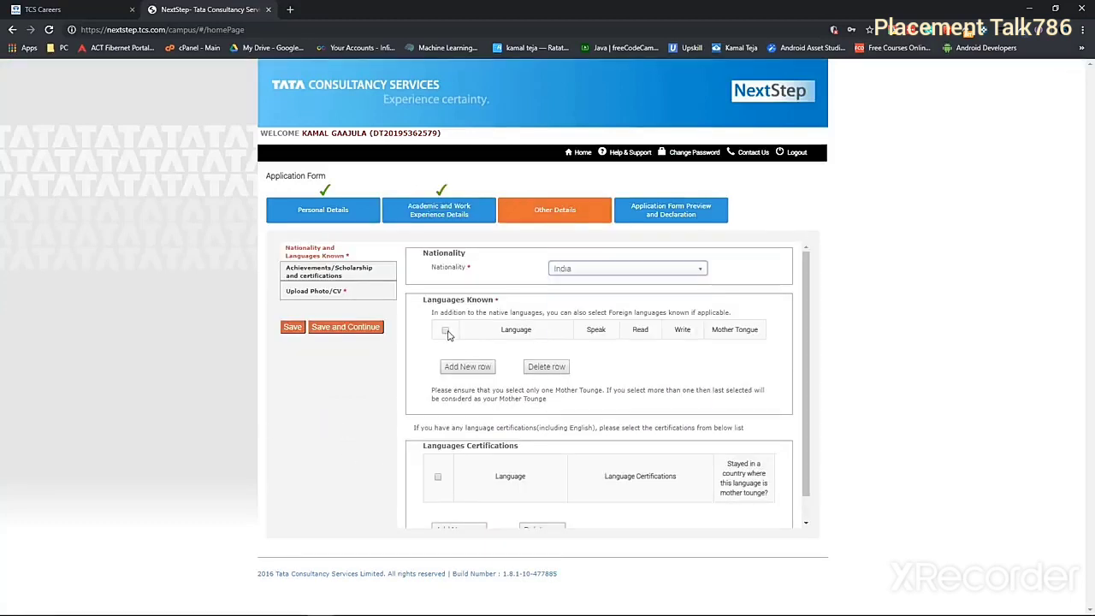
Add English and Telugu as the first two known languages
{"action": "left_click", "coordinate": [467, 368]}
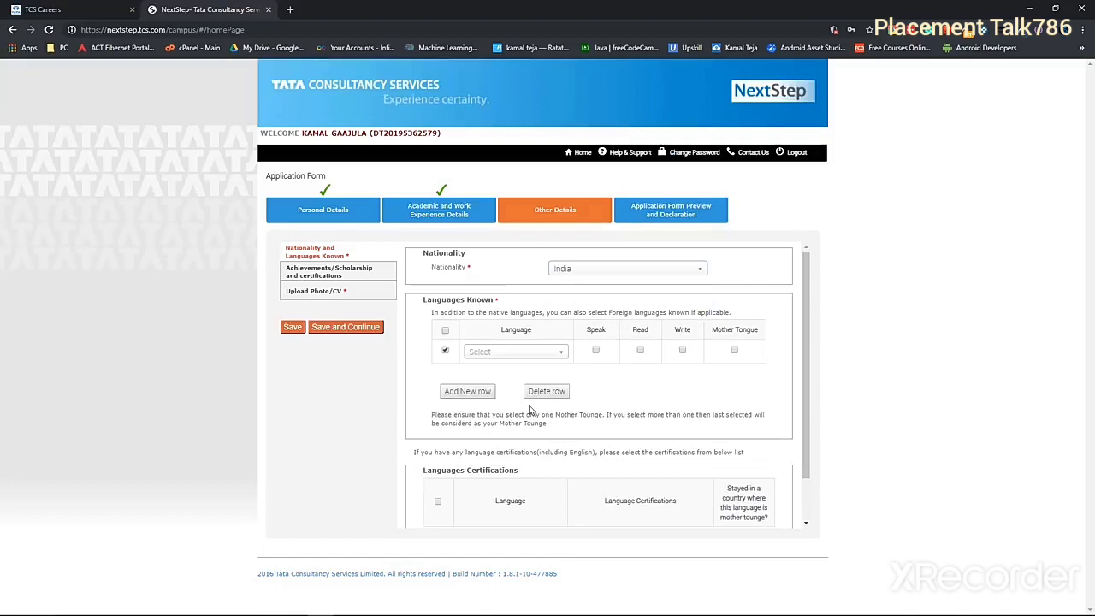
{"action": "left_click", "coordinate": [530, 352]}
{"action": "type", "text": "english"}
{"action": "left_click", "coordinate": [477, 385]}
{"action": "left_click", "coordinate": [477, 395]}
{"action": "left_click", "coordinate": [522, 373]}
{"action": "type", "text": "telu"}
{"action": "left_click", "coordinate": [475, 405]}
Add Hindi as the third language and set its abilities
{"action": "left_click", "coordinate": [477, 412]}
{"action": "left_click", "coordinate": [475, 432]}
{"action": "left_click", "coordinate": [536, 154]}
{"action": "left_click", "coordinate": [516, 393]}
{"action": "left_click", "coordinate": [492, 470]}
{"action": "scroll", "coordinate": [803, 424], "scroll_direction": "down", "scroll_amount": 1}
{"action": "left_click", "coordinate": [329, 272]}
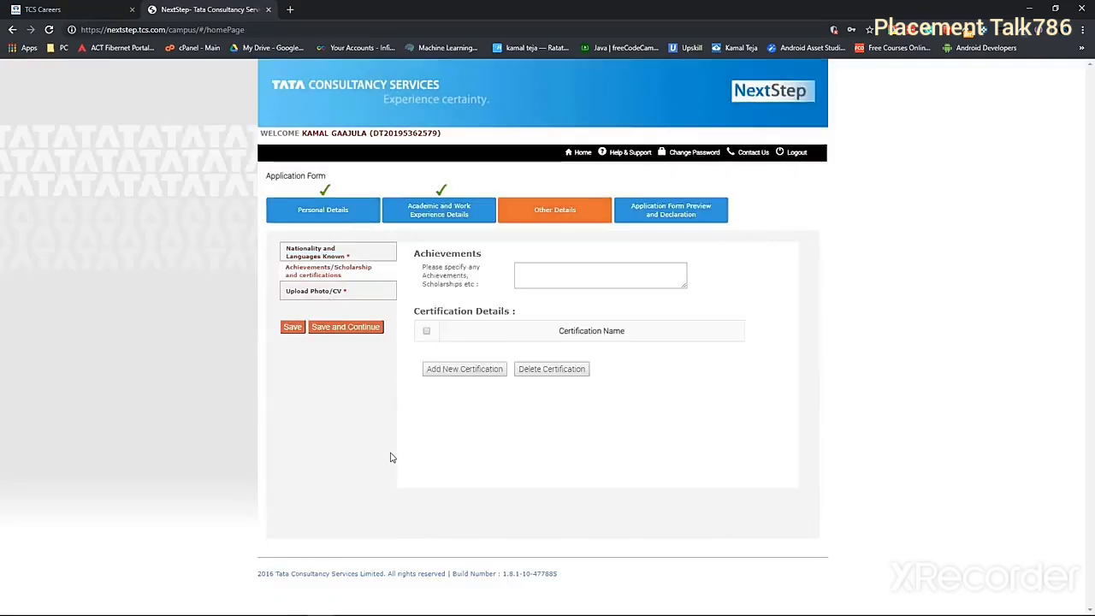
Save achievements, then enter the ID-card last name and choose blood group B-
{"action": "left_click_drag", "start_coordinate": [684, 288], "coordinate": [686, 312]}
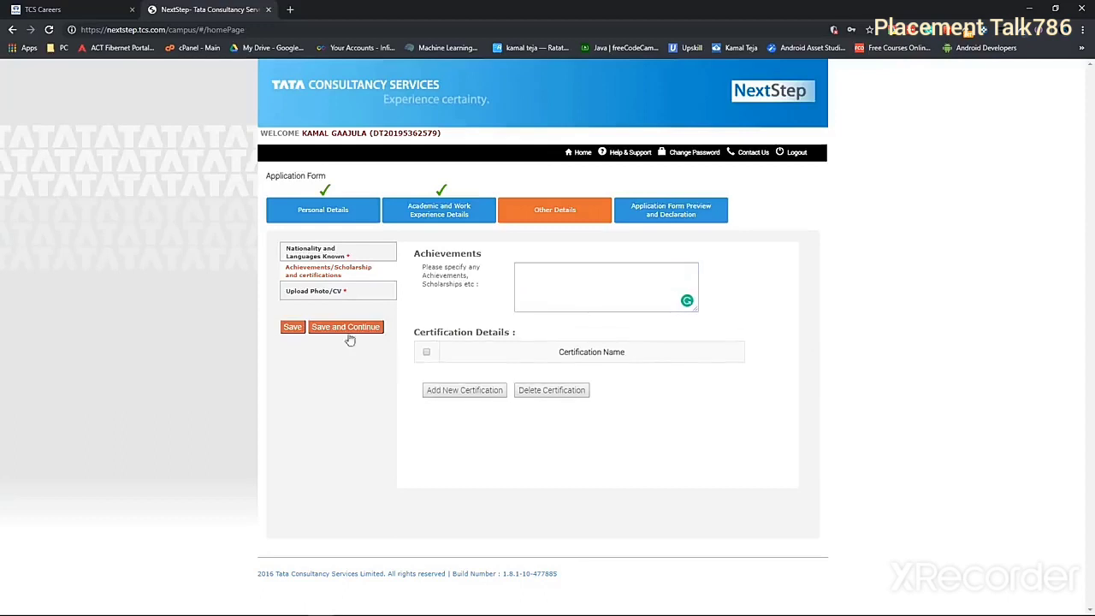
{"action": "left_click", "coordinate": [346, 327]}
{"action": "left_click", "coordinate": [642, 403]}
{"action": "type", "text": "Teja"}
{"action": "left_click", "coordinate": [555, 408]}
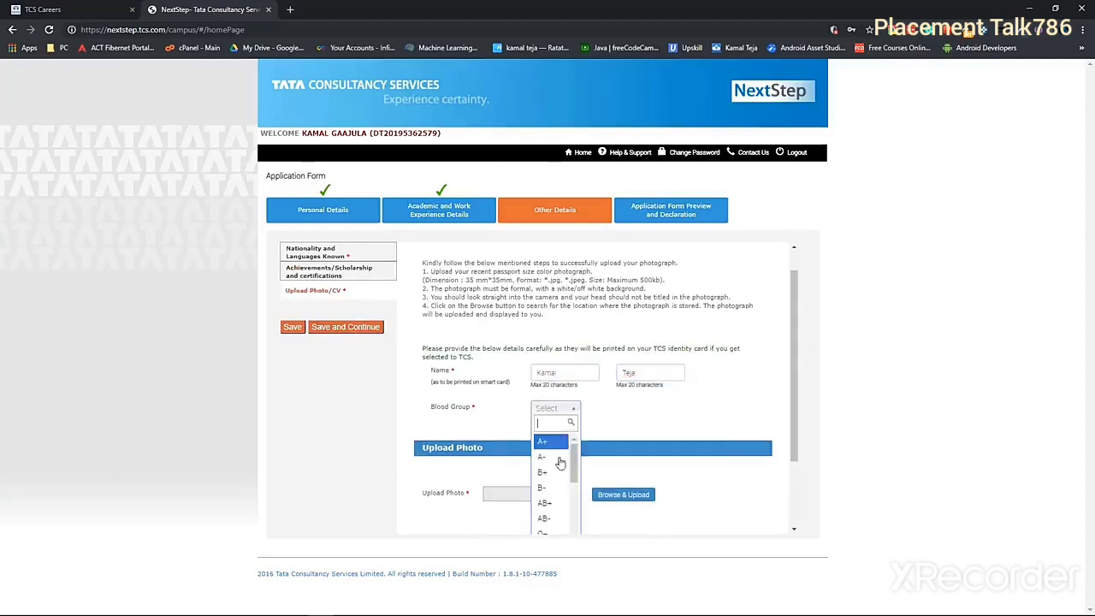
{"action": "left_click", "coordinate": [560, 480]}
Upload boy.png as the photograph and the CV file, then save
{"action": "scroll", "coordinate": [797, 451], "scroll_direction": "down", "scroll_amount": 2}
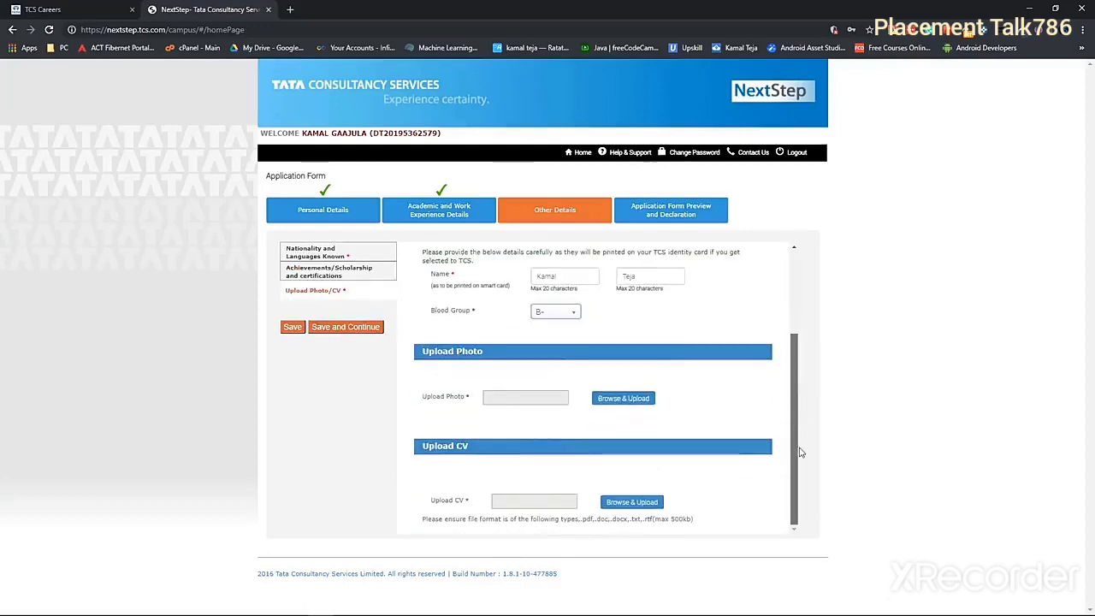
{"action": "left_click", "coordinate": [623, 399]}
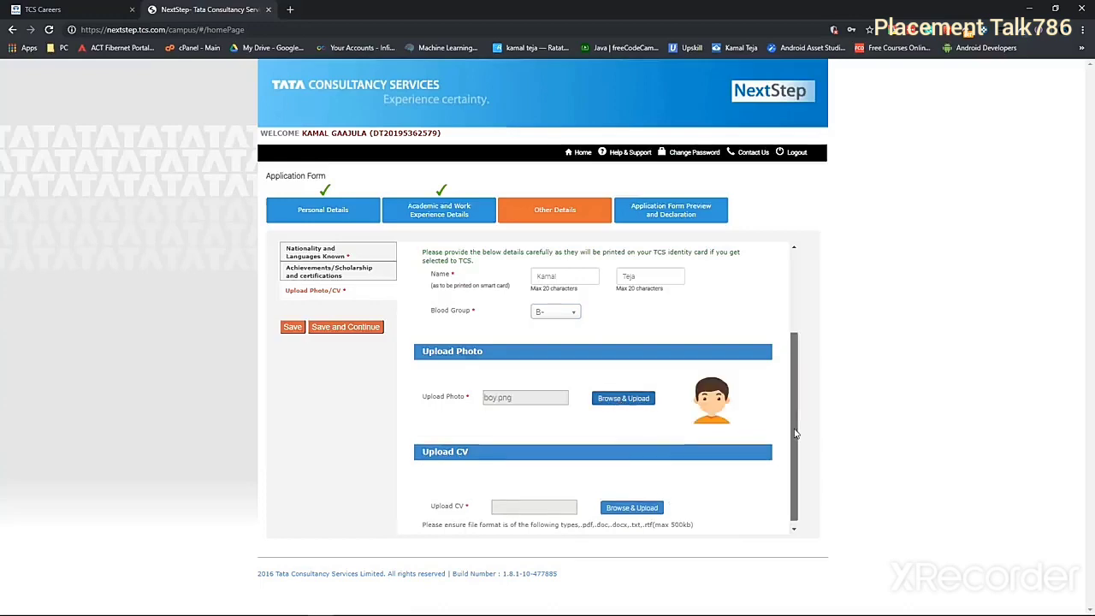
{"action": "scroll", "coordinate": [787, 442], "scroll_direction": "down", "scroll_amount": 1}
{"action": "left_click", "coordinate": [632, 502]}
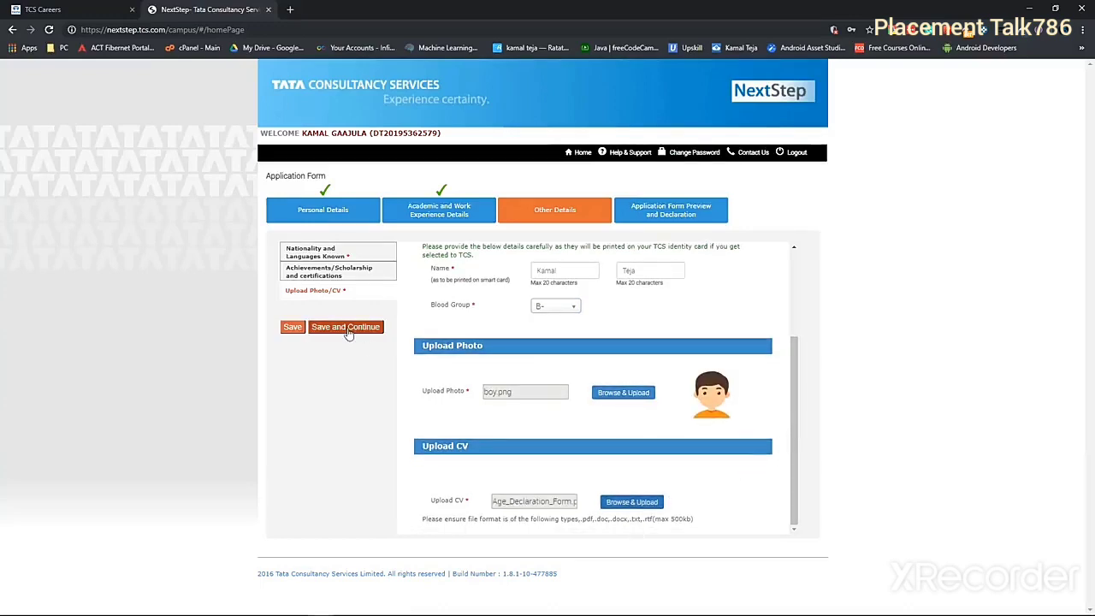
{"action": "left_click", "coordinate": [347, 328]}
Review the preview of the filled application form, then return to the form
{"action": "scroll", "coordinate": [355, 266], "scroll_direction": "down", "scroll_amount": 1}
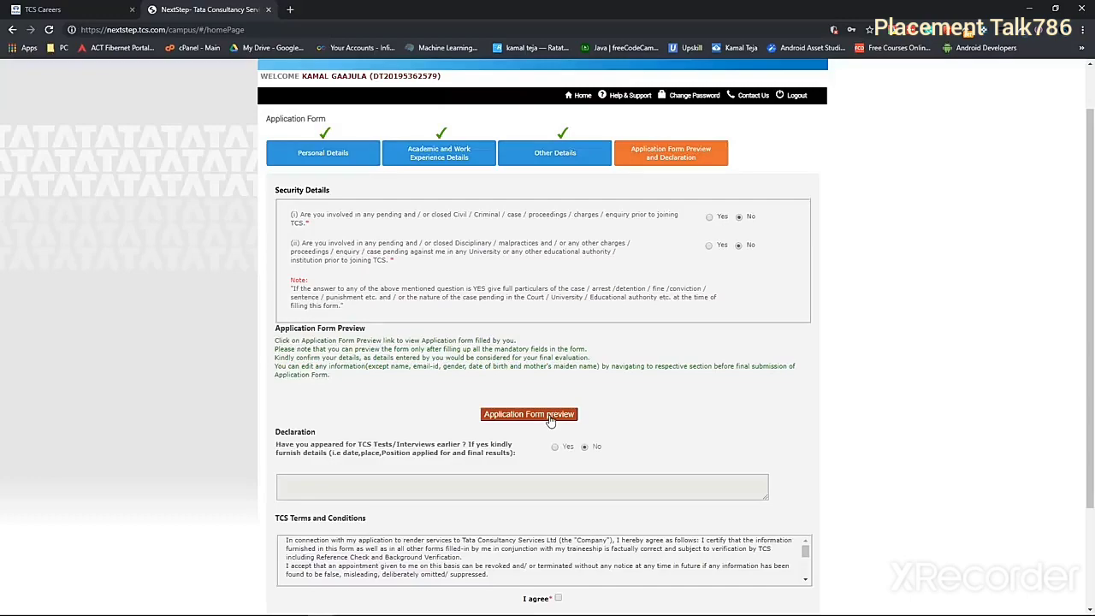
{"action": "left_click", "coordinate": [529, 414]}
{"action": "scroll", "coordinate": [779, 323], "scroll_direction": "down", "scroll_amount": 10}
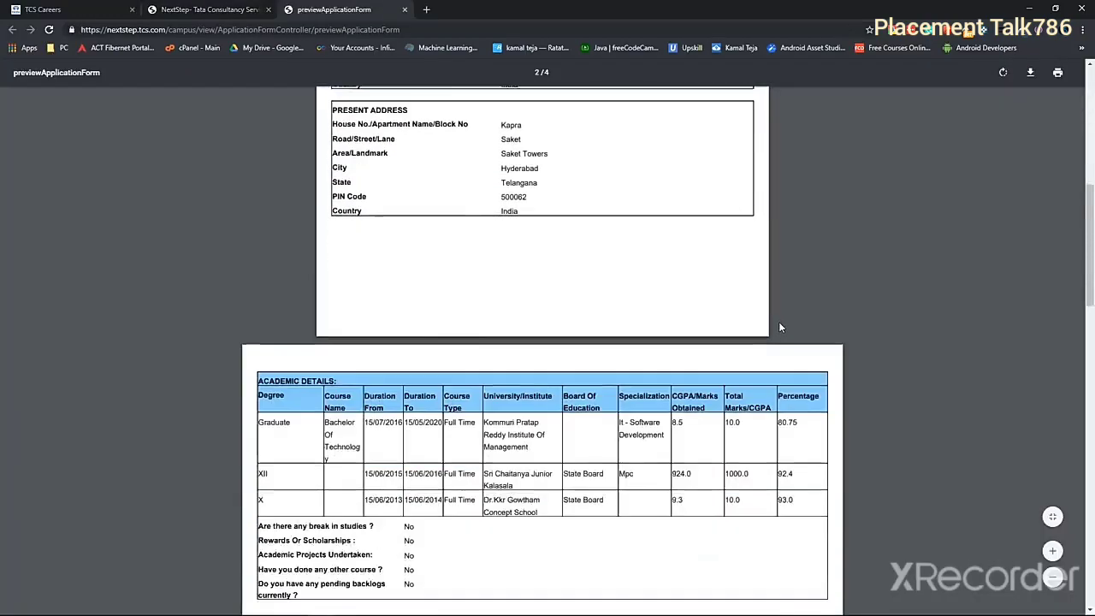
{"action": "scroll", "coordinate": [778, 325], "scroll_direction": "down", "scroll_amount": 10}
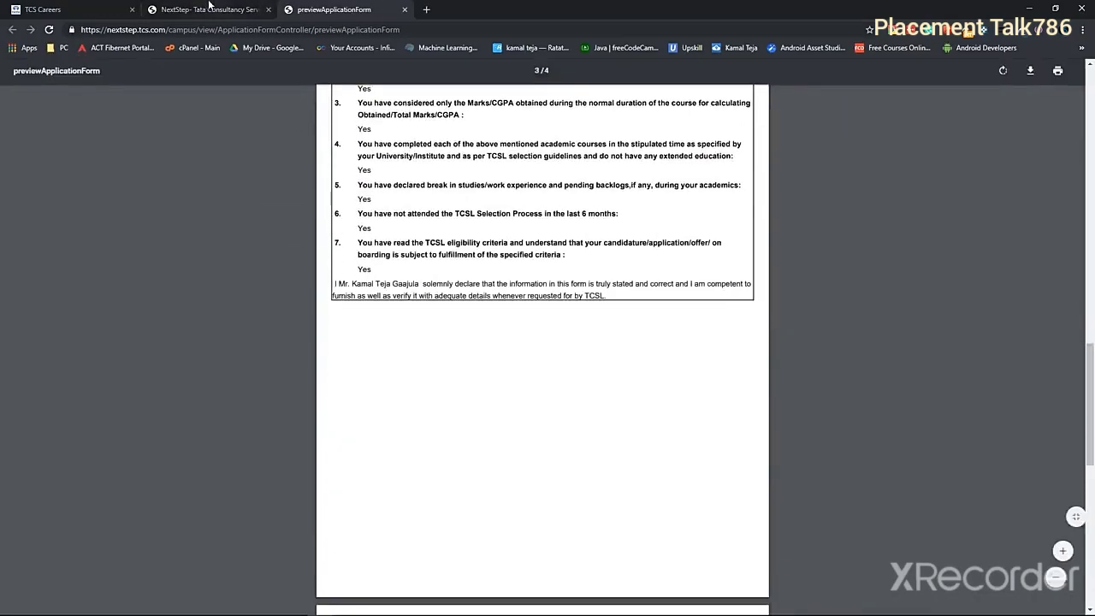
{"action": "left_click", "coordinate": [209, 9]}
Agree to the TCS terms, fill place Hyderabad, and submit the application form
{"action": "scroll", "coordinate": [547, 342], "scroll_direction": "down", "scroll_amount": 3}
{"action": "left_click", "coordinate": [558, 464]}
{"action": "left_click", "coordinate": [703, 490]}
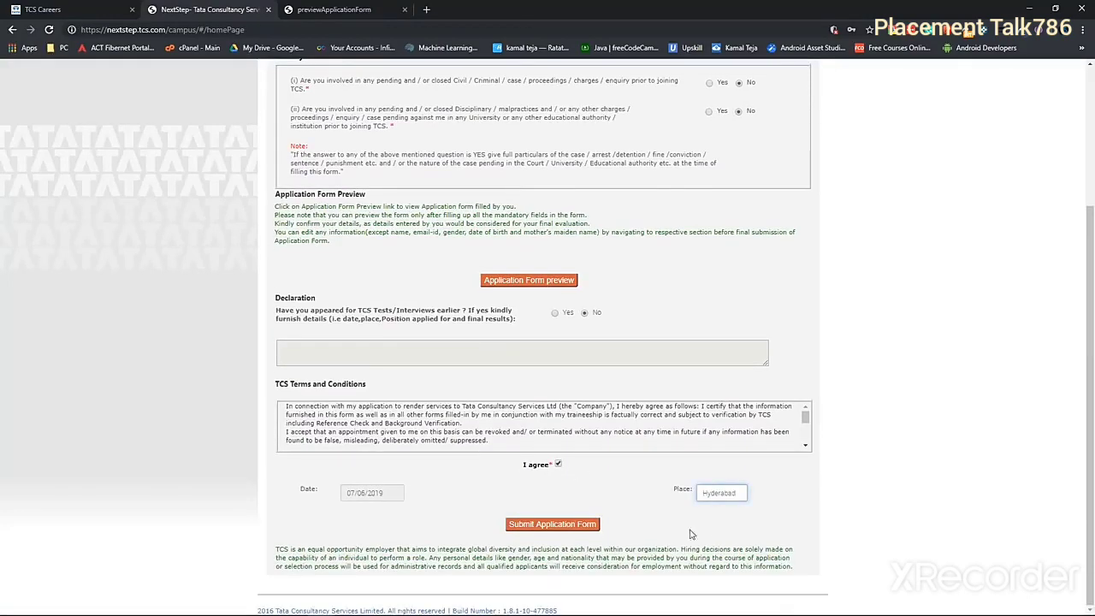
{"action": "left_click", "coordinate": [569, 524]}
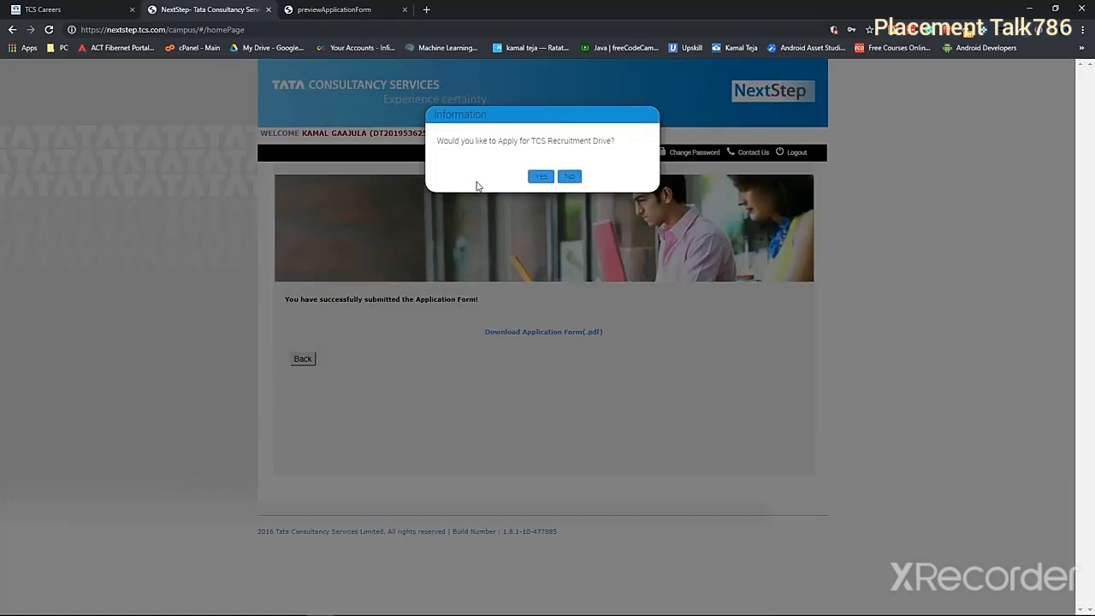
Agree to apply for the recruitment drive and pick test date 20/07/2019
{"action": "left_click", "coordinate": [541, 176]}
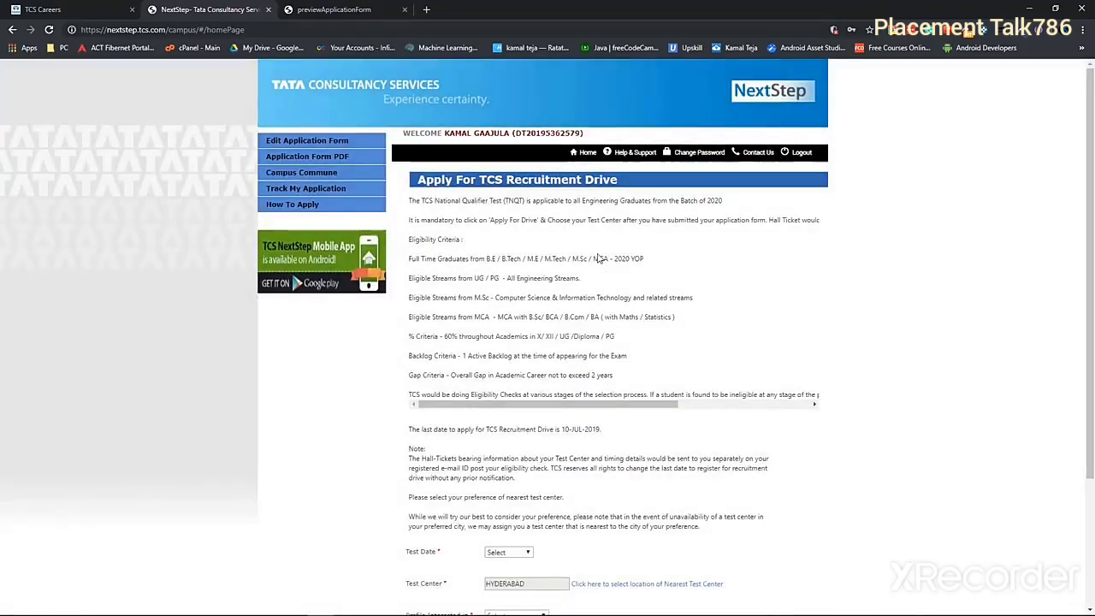
{"action": "left_click_drag", "start_coordinate": [1085, 240], "coordinate": [850, 446]}
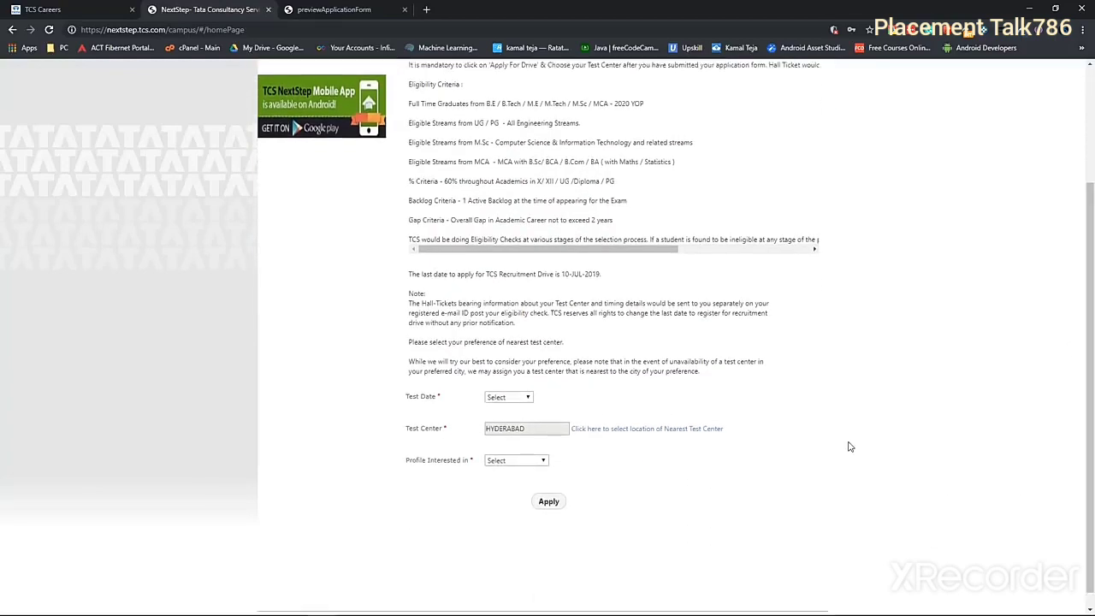
{"action": "left_click", "coordinate": [498, 399]}
{"action": "left_click", "coordinate": [501, 412]}
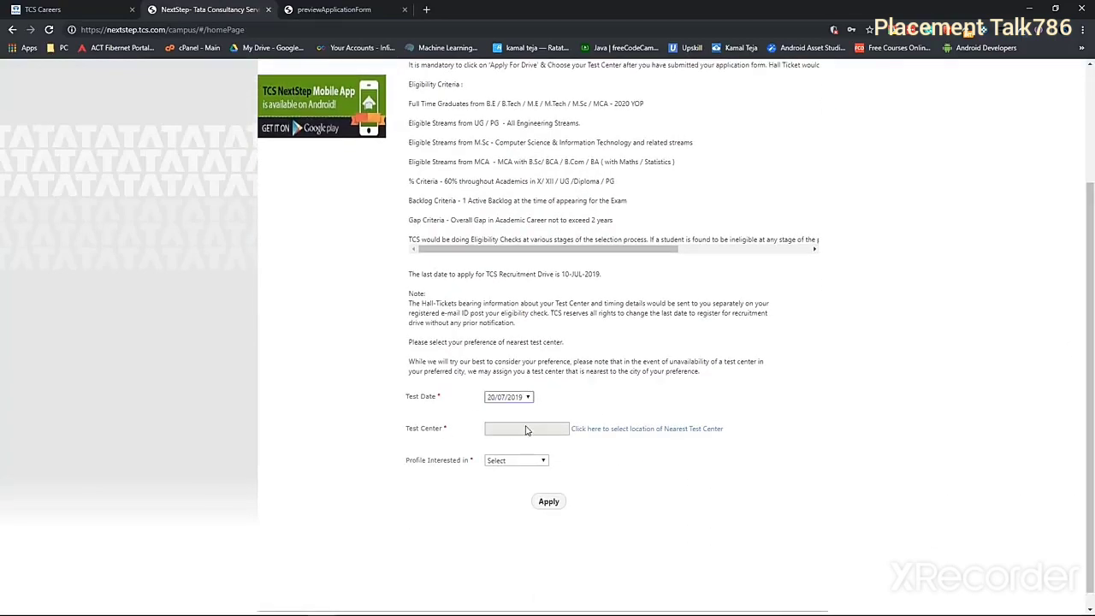
Select HYDERABAD as the test centre and confirm
{"action": "left_click", "coordinate": [586, 433]}
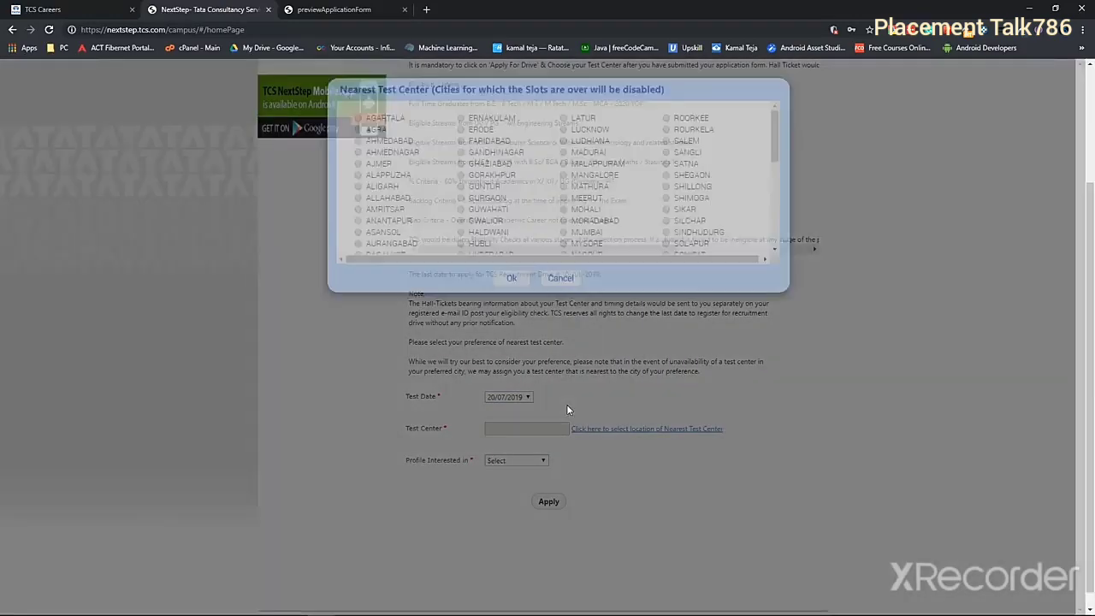
{"action": "scroll", "coordinate": [490, 248], "scroll_direction": "down", "scroll_amount": 1}
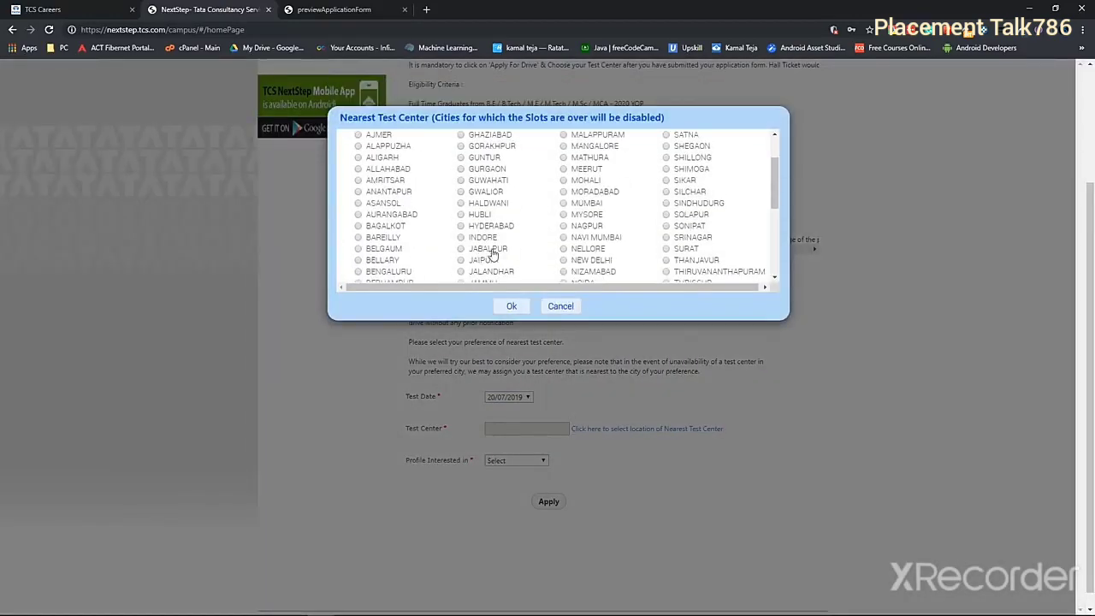
{"action": "left_click", "coordinate": [461, 227]}
{"action": "left_click", "coordinate": [511, 306]}
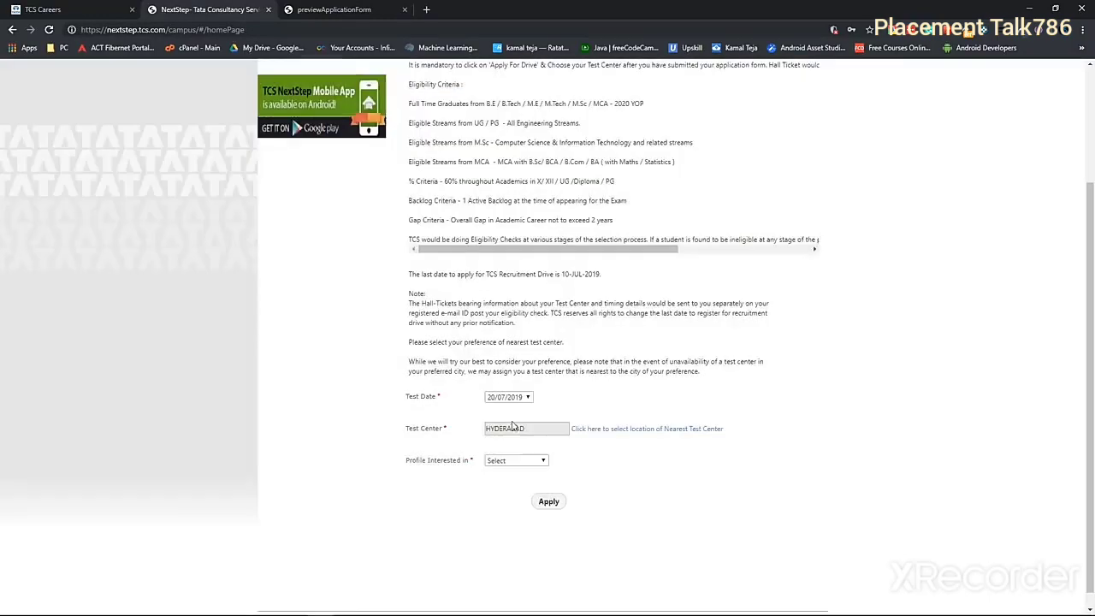
Choose the Digital and Ninja profile and submit the drive application
{"action": "left_click", "coordinate": [517, 463]}
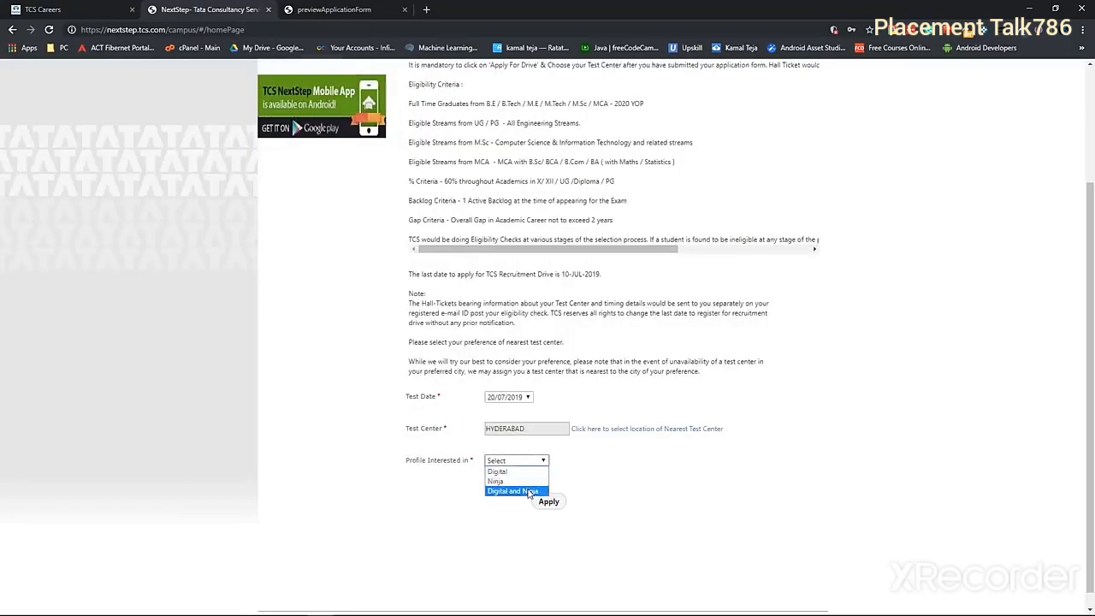
{"action": "left_click", "coordinate": [529, 494]}
{"action": "left_click", "coordinate": [548, 502]}
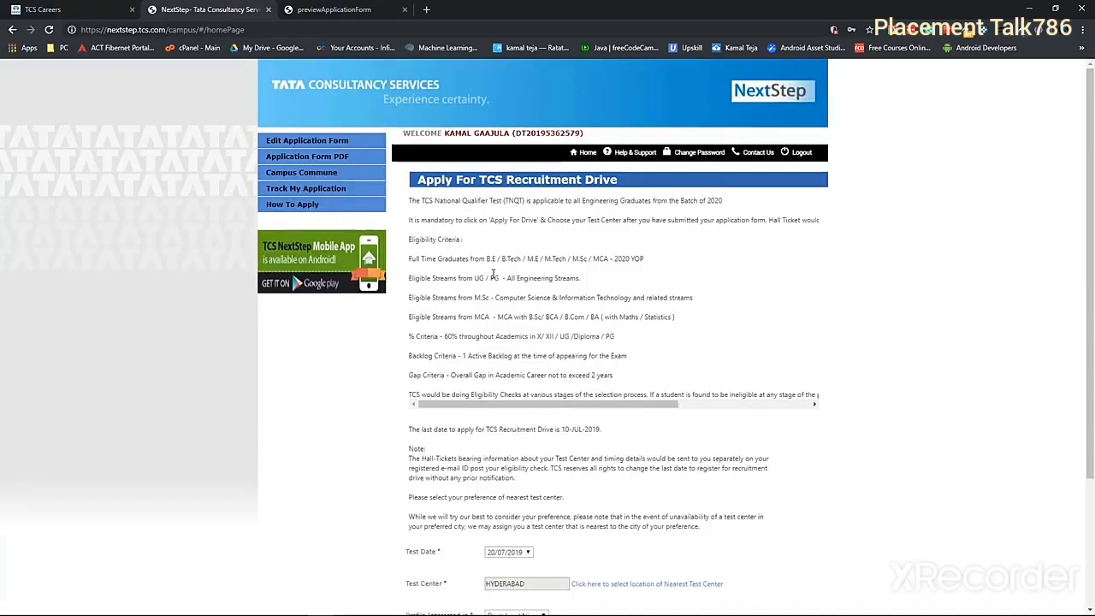
{"action": "left_click_drag", "start_coordinate": [409, 199], "coordinate": [886, 355]}
{"action": "left_click", "coordinate": [741, 298]}
{"action": "left_click_drag", "start_coordinate": [407, 222], "coordinate": [565, 221]}
{"action": "scroll", "coordinate": [405, 293], "scroll_direction": "down", "scroll_amount": 2}
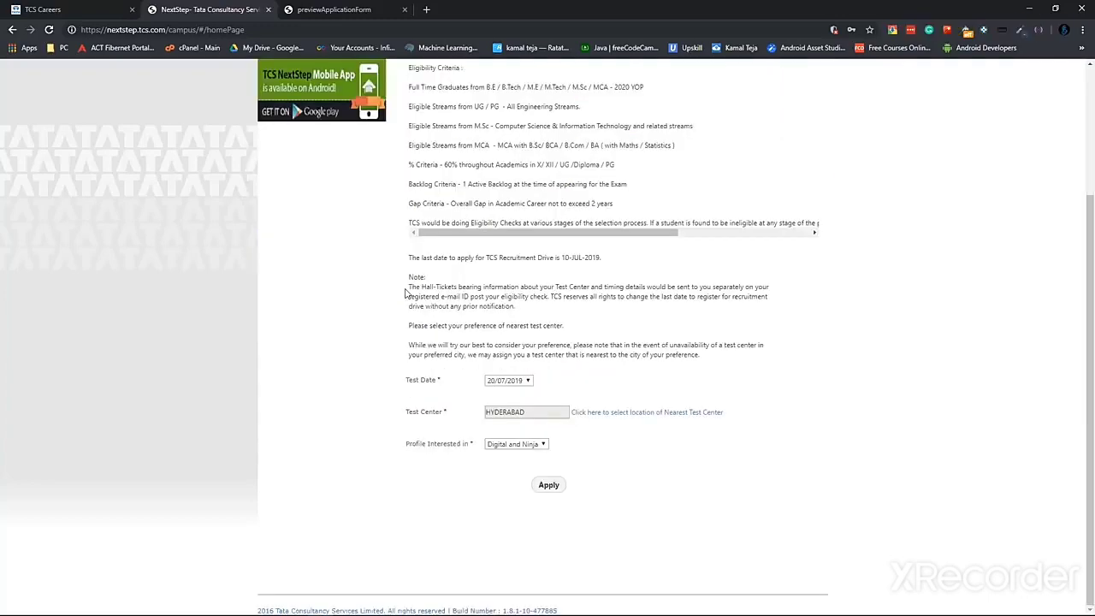